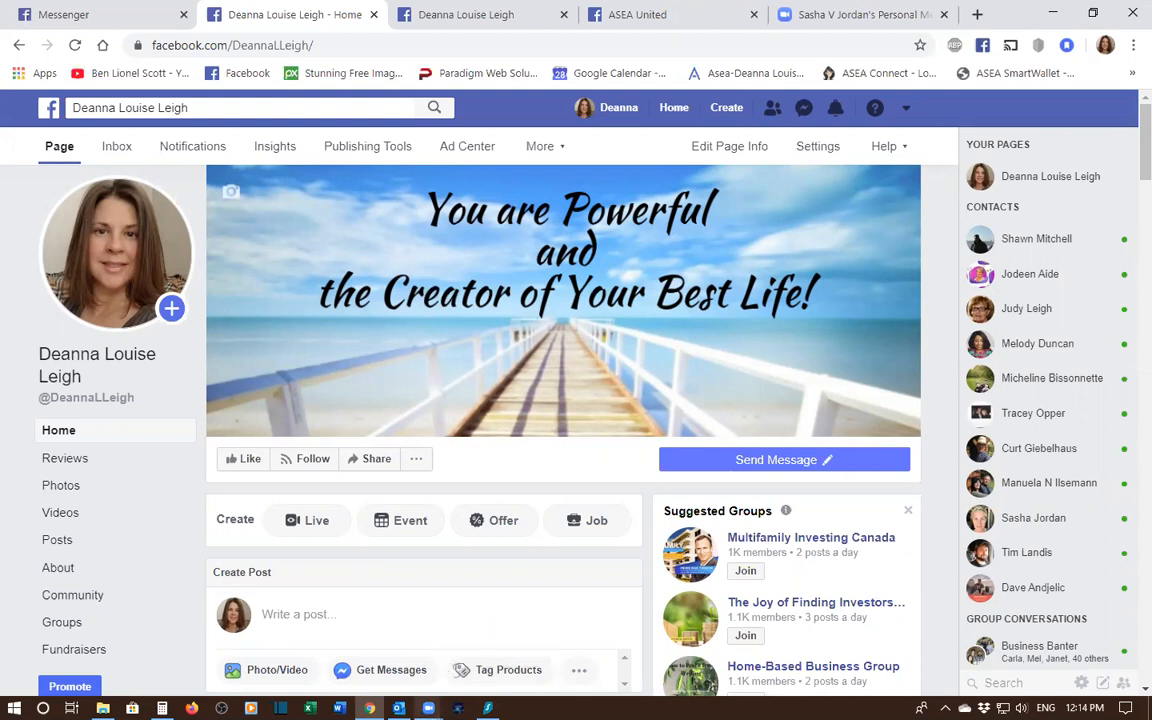
Open Google Calendar in a new browser tab and show it in Week view
left_click(977, 15)
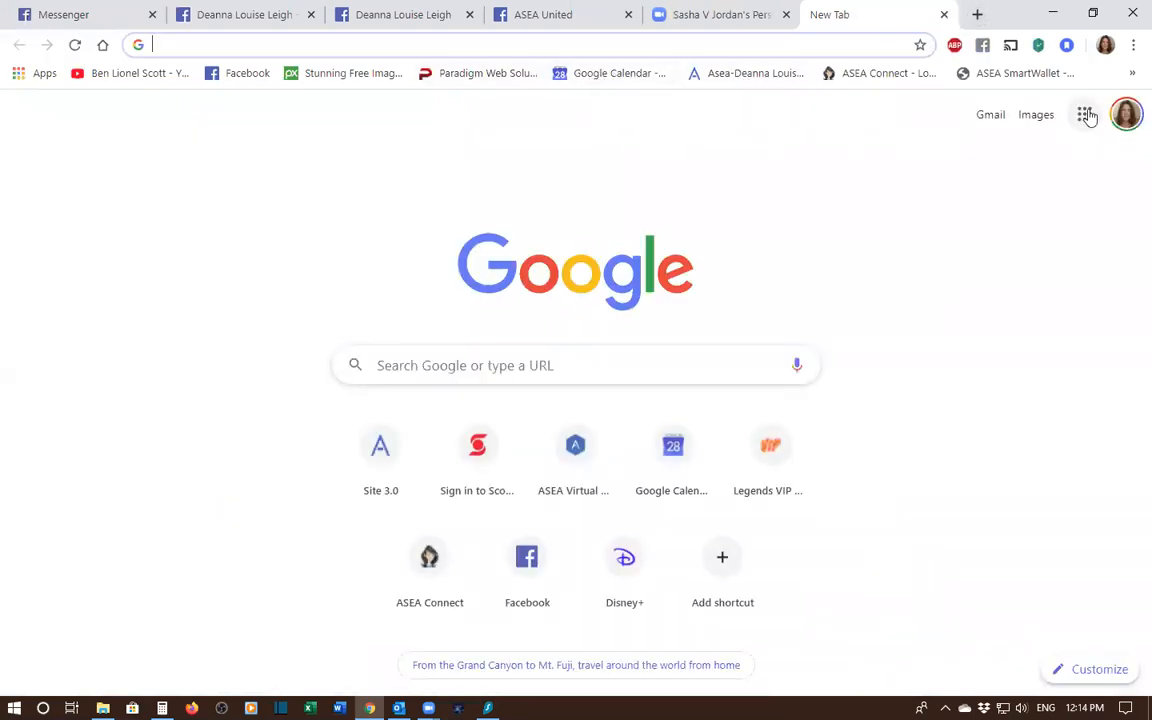
left_click(1084, 114)
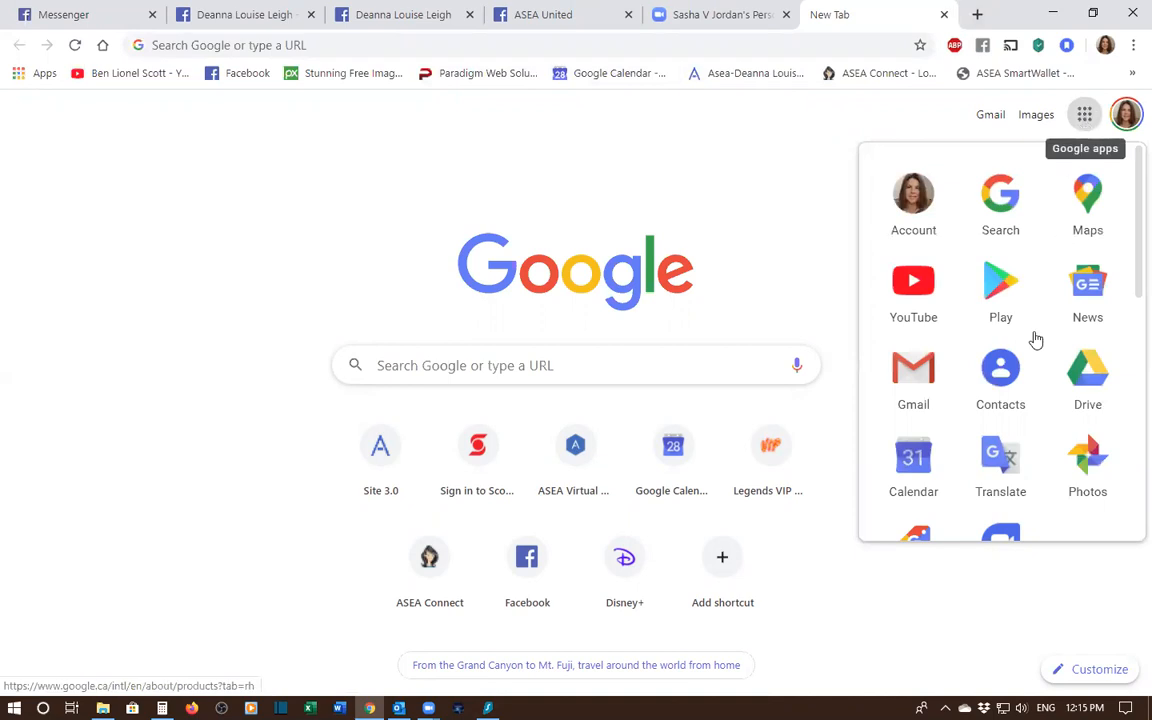
left_click(921, 498)
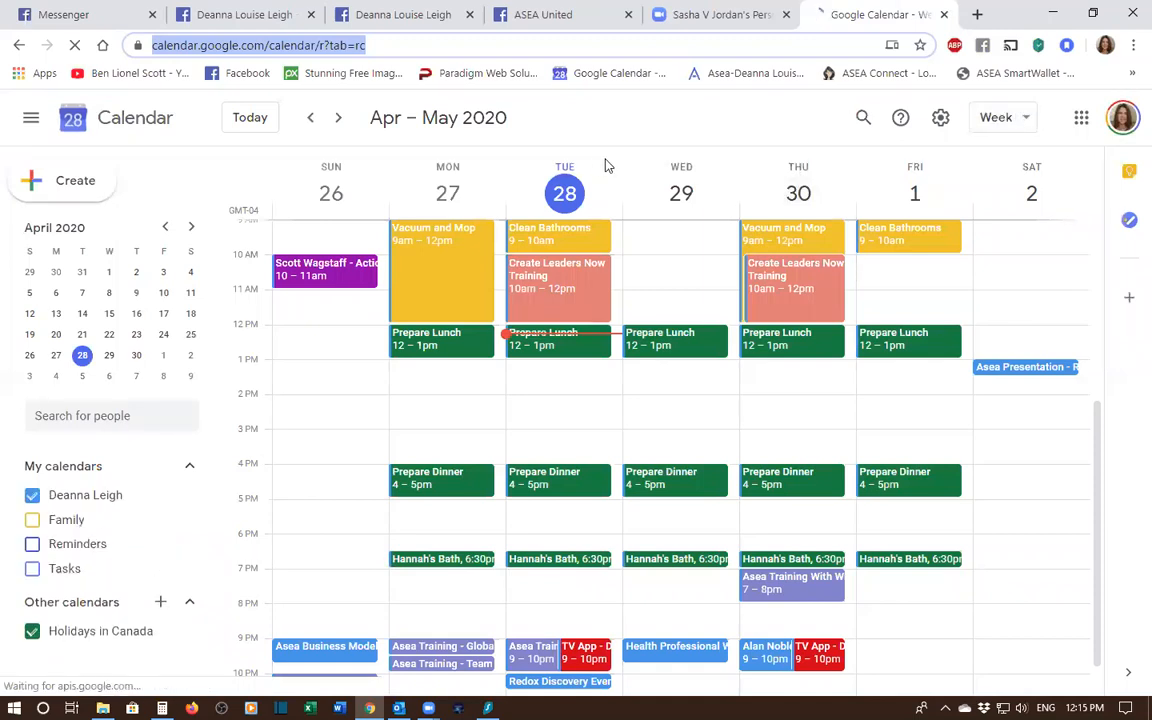
left_click(1020, 119)
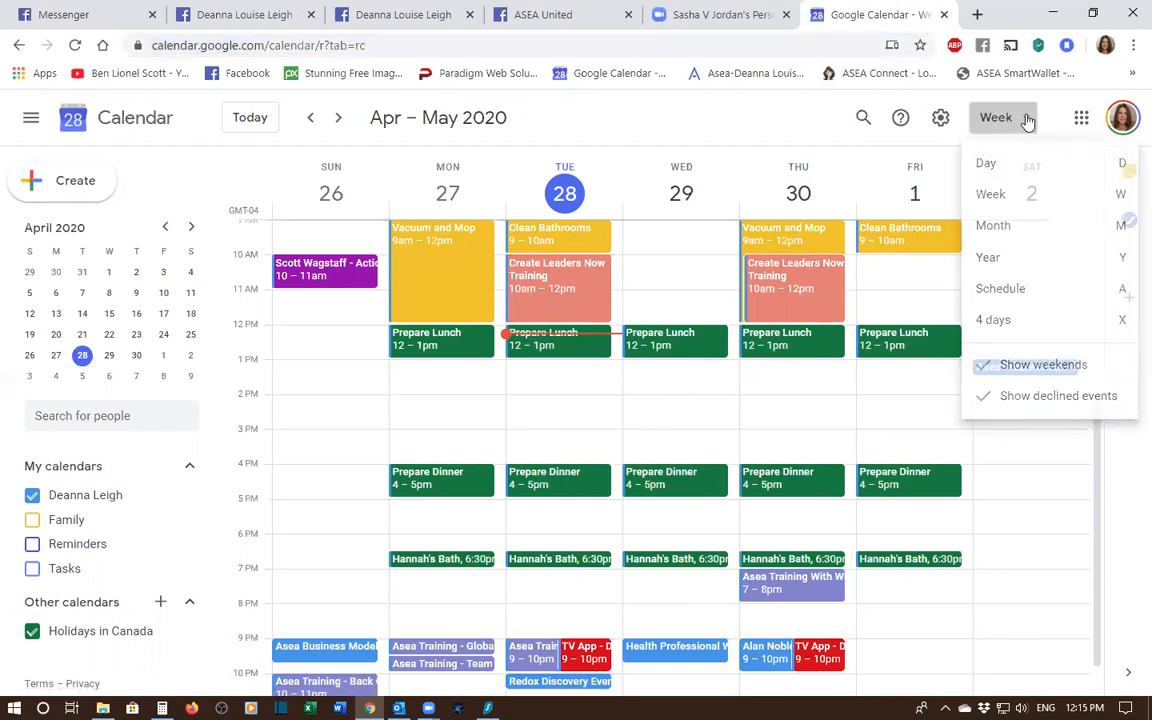
left_click(1028, 192)
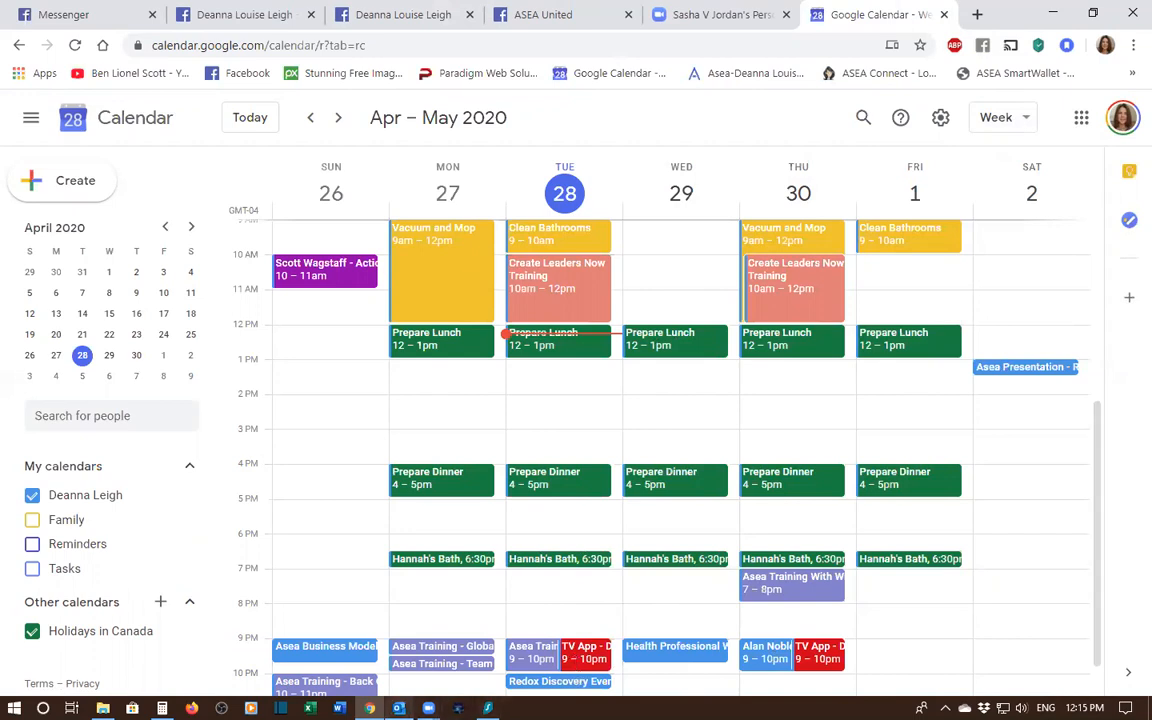
Switch to Outlook and copy the Redox Discovery Event text, from its date line through the meeting link and password, out of the team trainings email
left_click(398, 708)
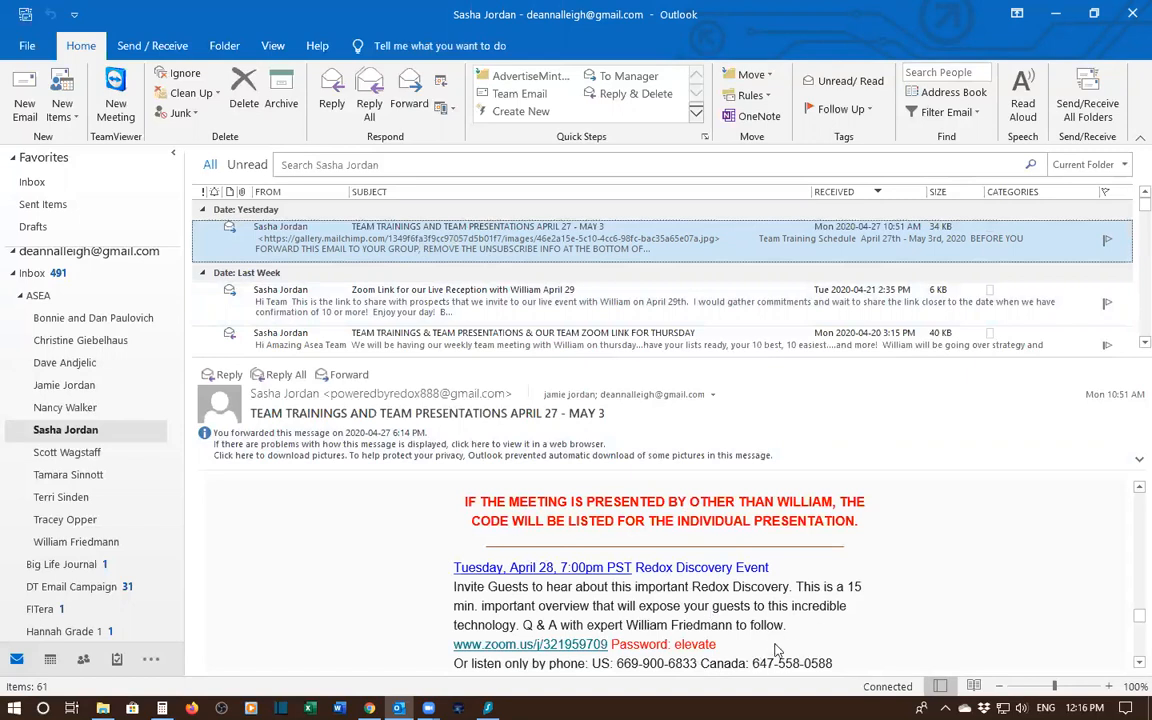
scroll(845, 607, "up", 2)
scroll(845, 607, "down", 3)
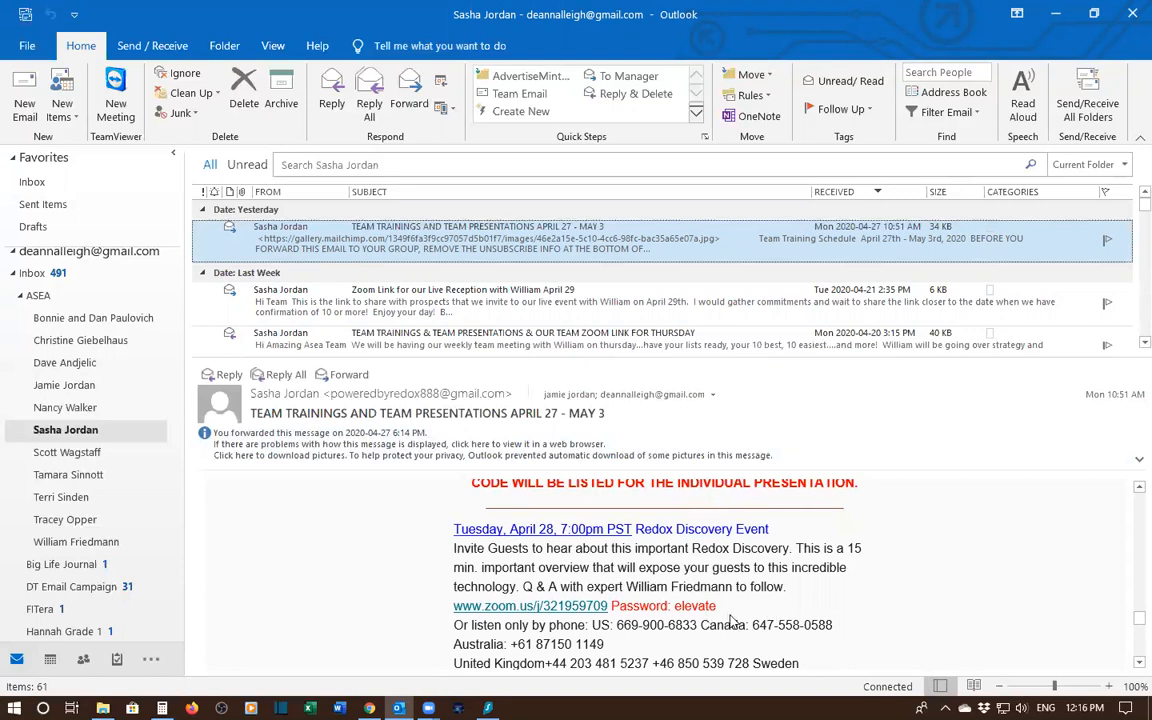
left_click_drag(730, 612, 407, 490)
right_click(535, 565)
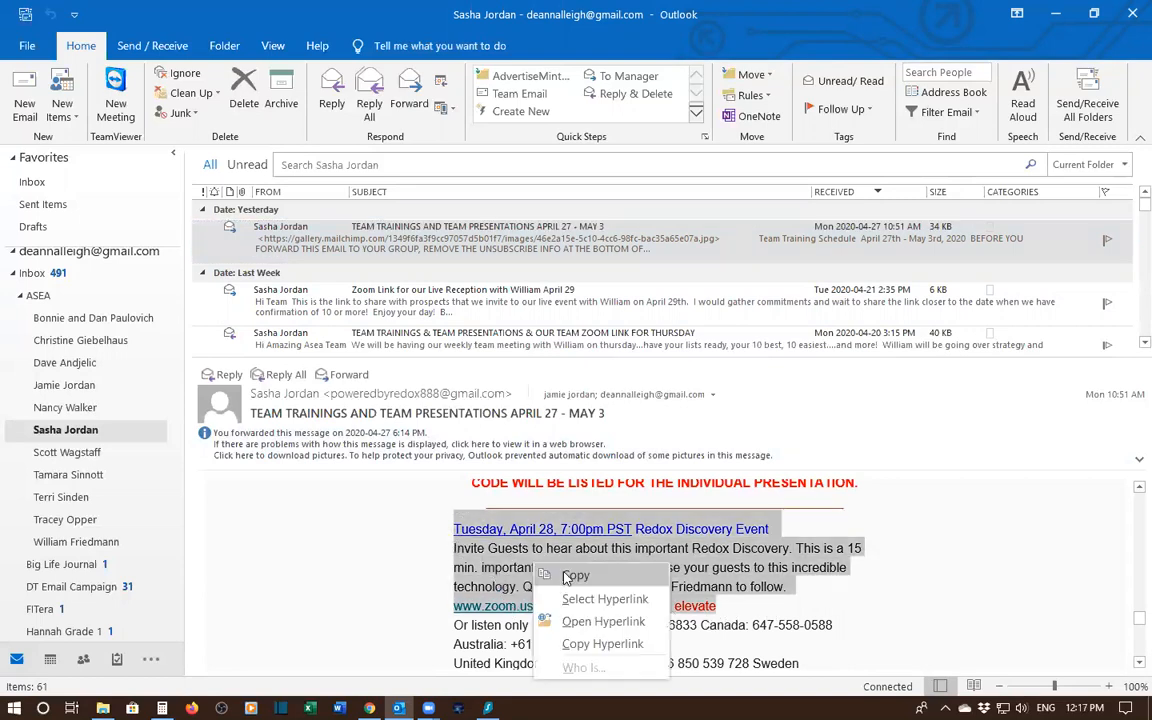
left_click(566, 577)
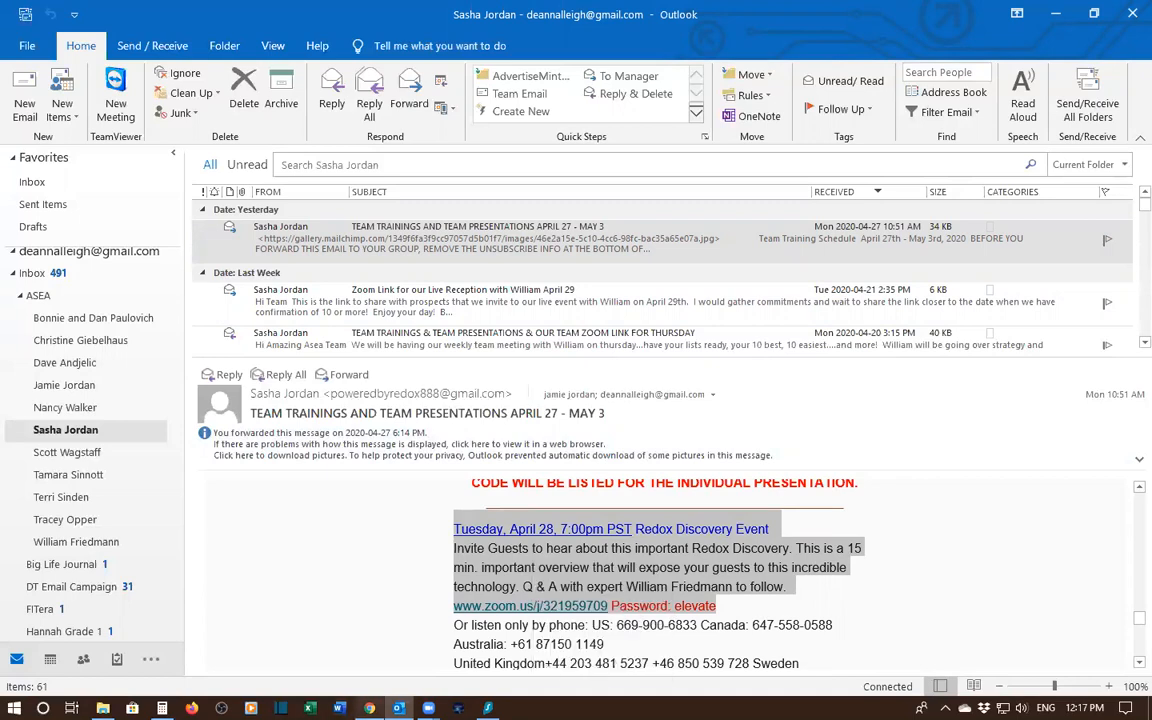
Return to Google Calendar in Chrome and start an event titled "Redox Discovery Event" on Wednesday, April 29, 10:00pm to 11:00pm
left_click(369, 708)
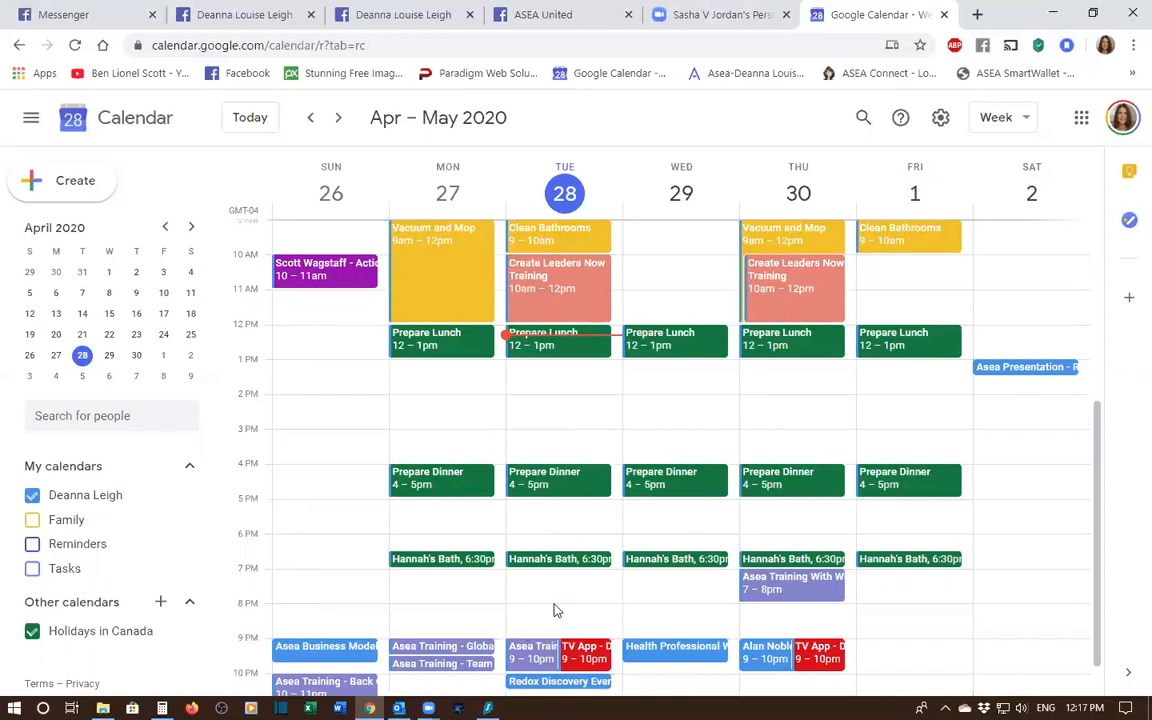
scroll(553, 609, "down", 1)
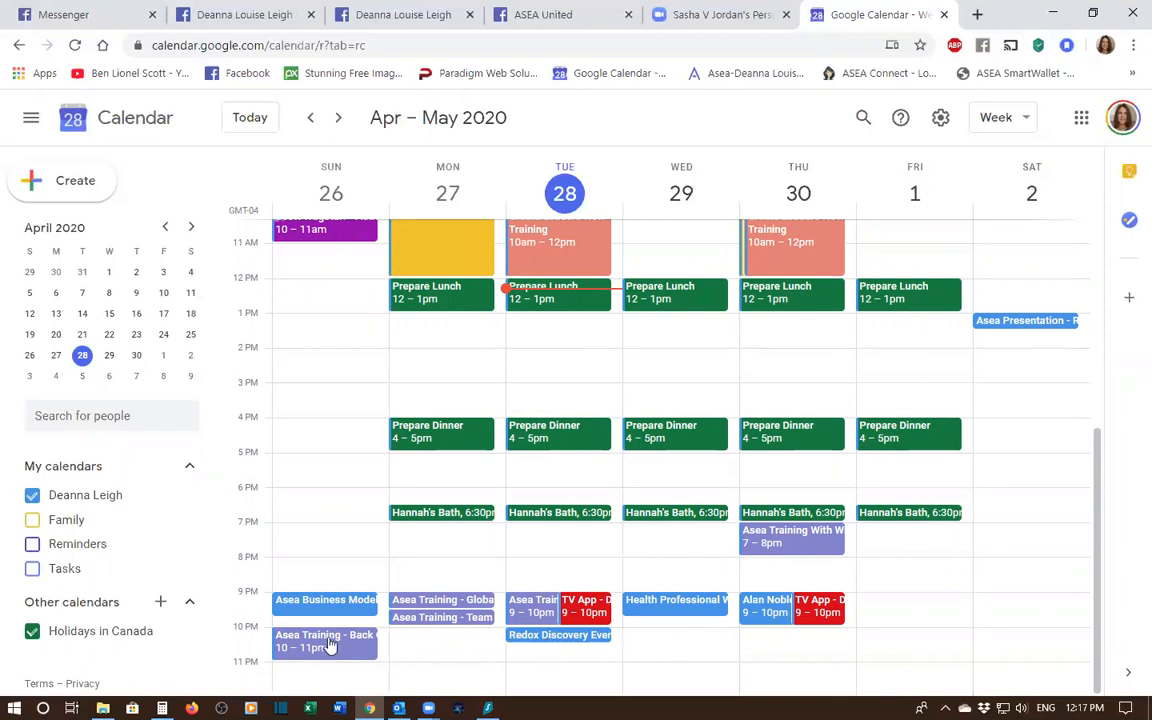
left_click(671, 642)
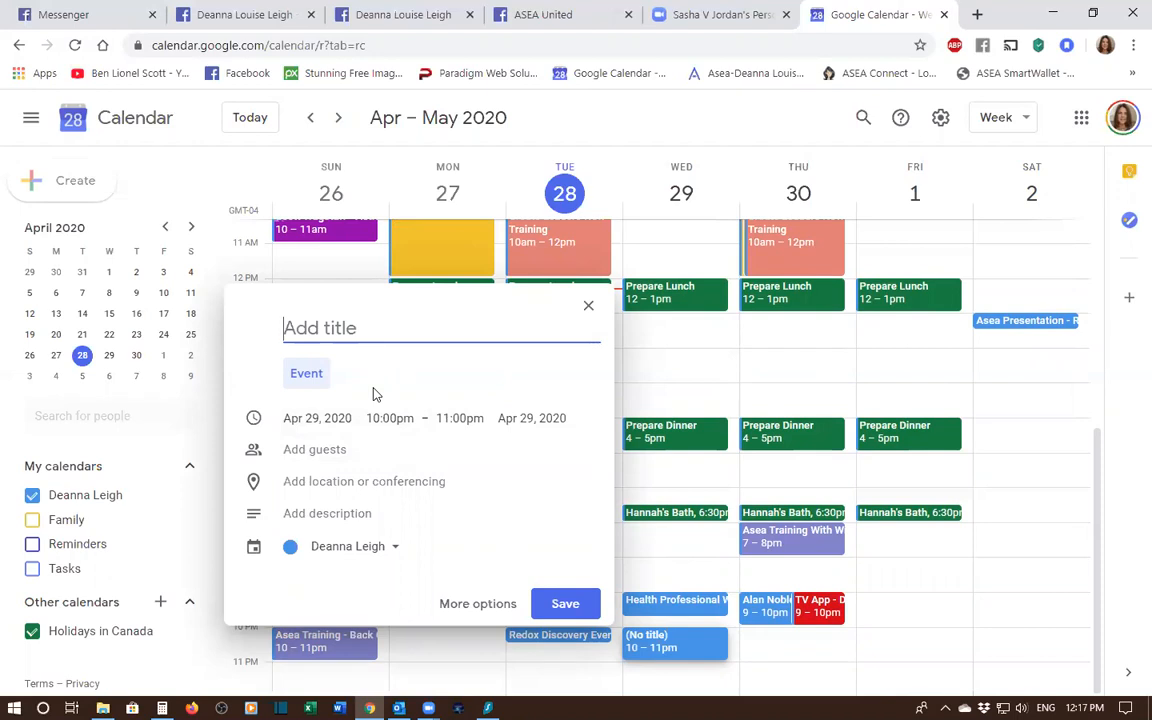
type("Redox Discovery Event")
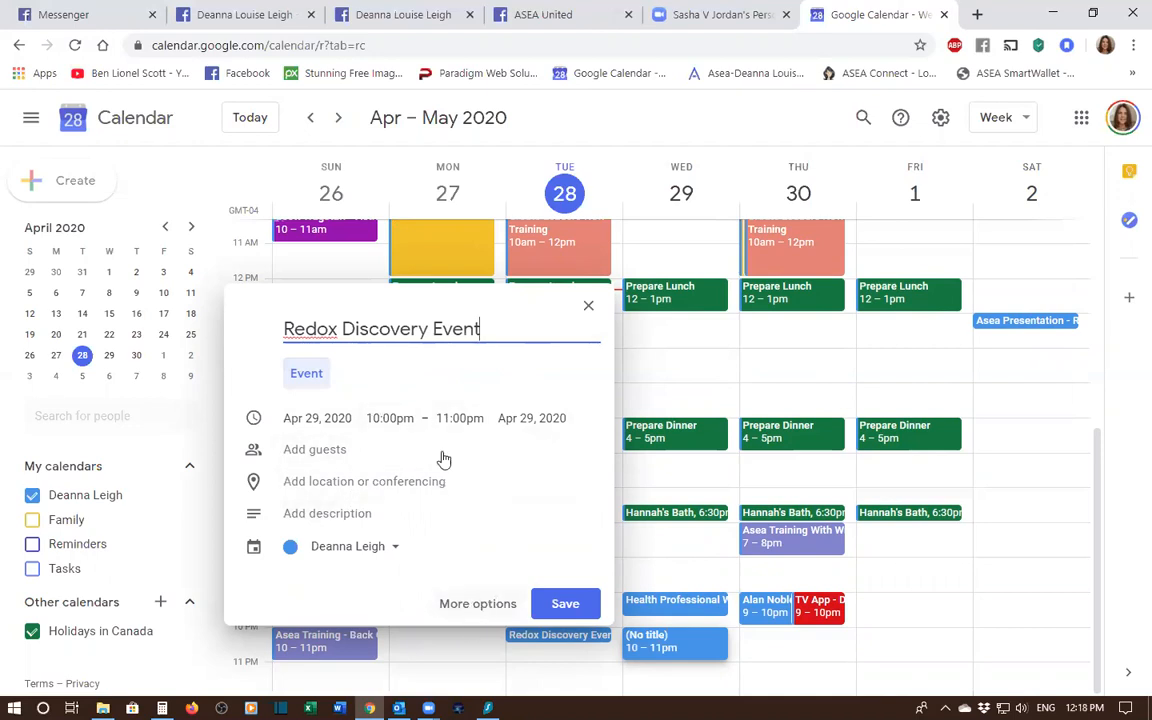
Open the event's full options, check the time zone settings without changing them, and make the event repeat weekly on Wednesday
left_click(467, 606)
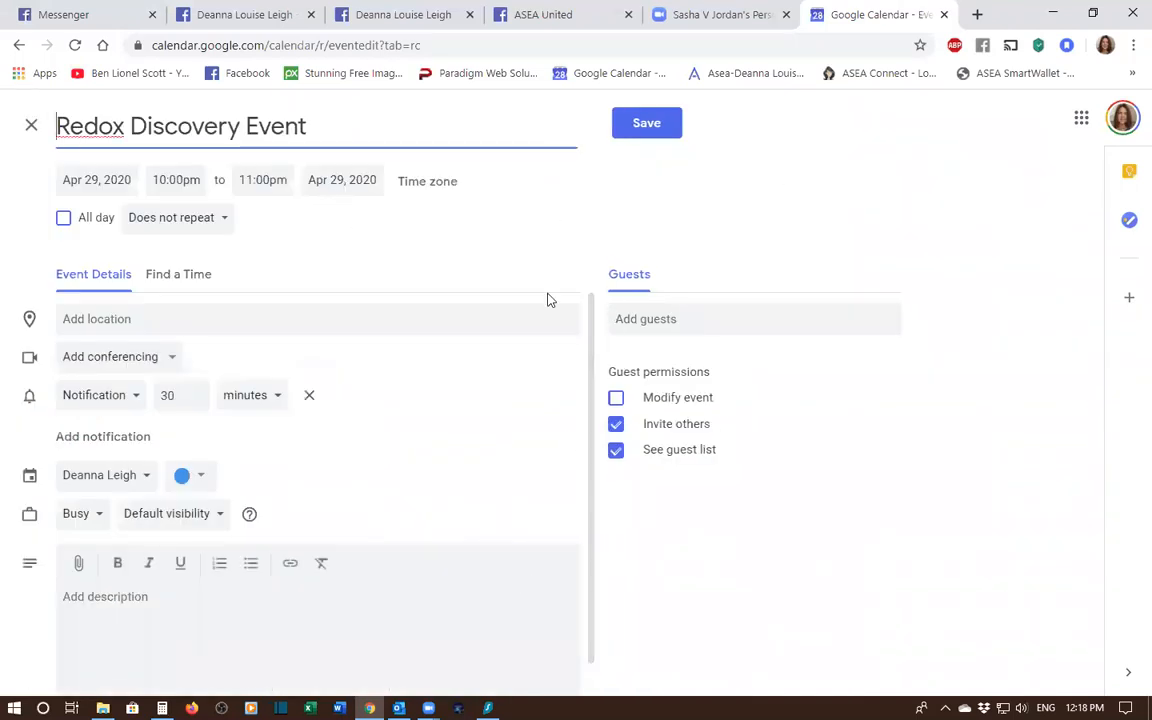
left_click(444, 182)
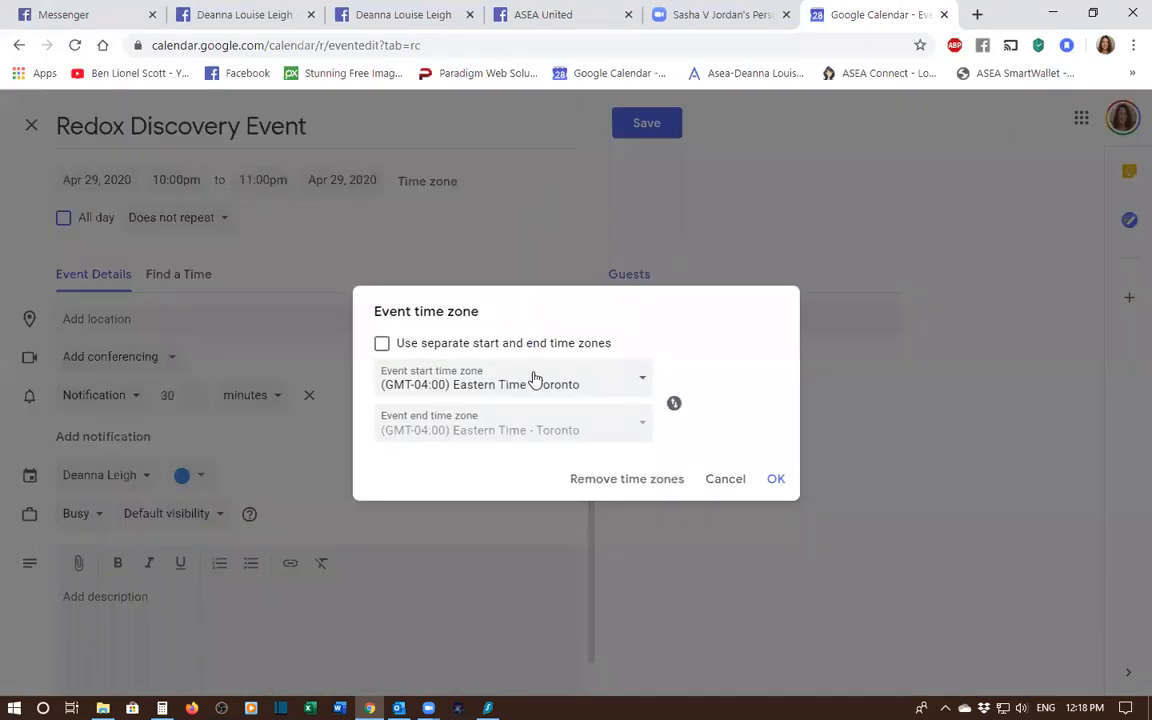
left_click(727, 478)
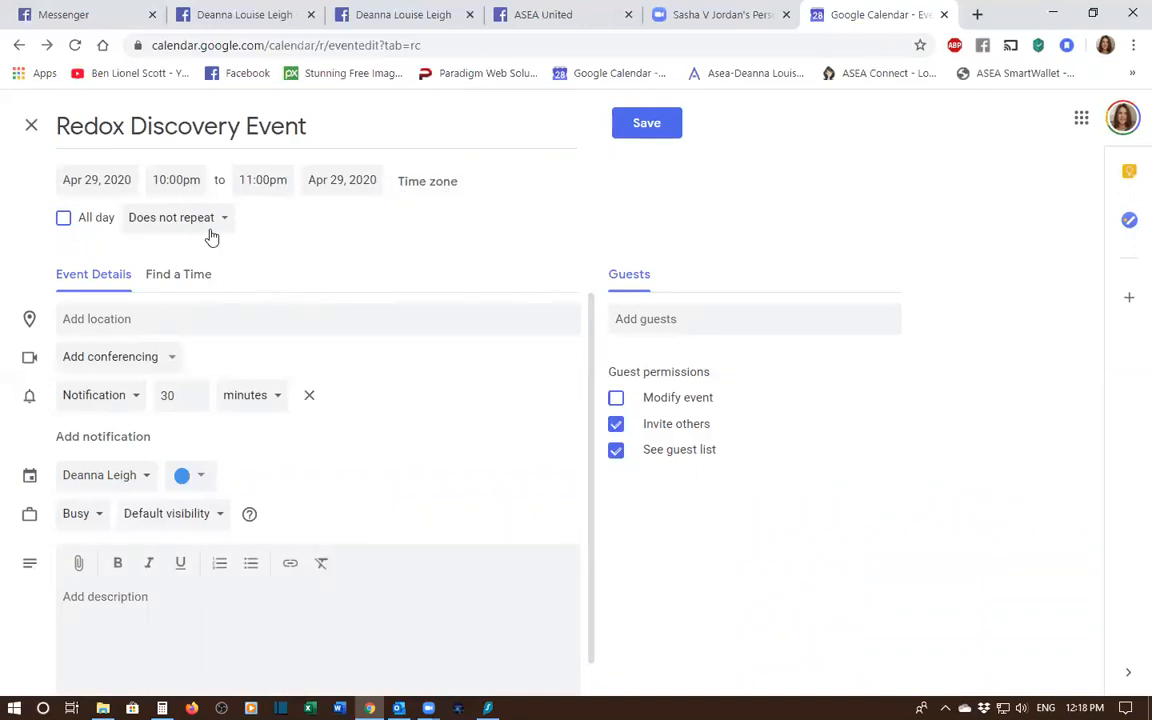
left_click(216, 221)
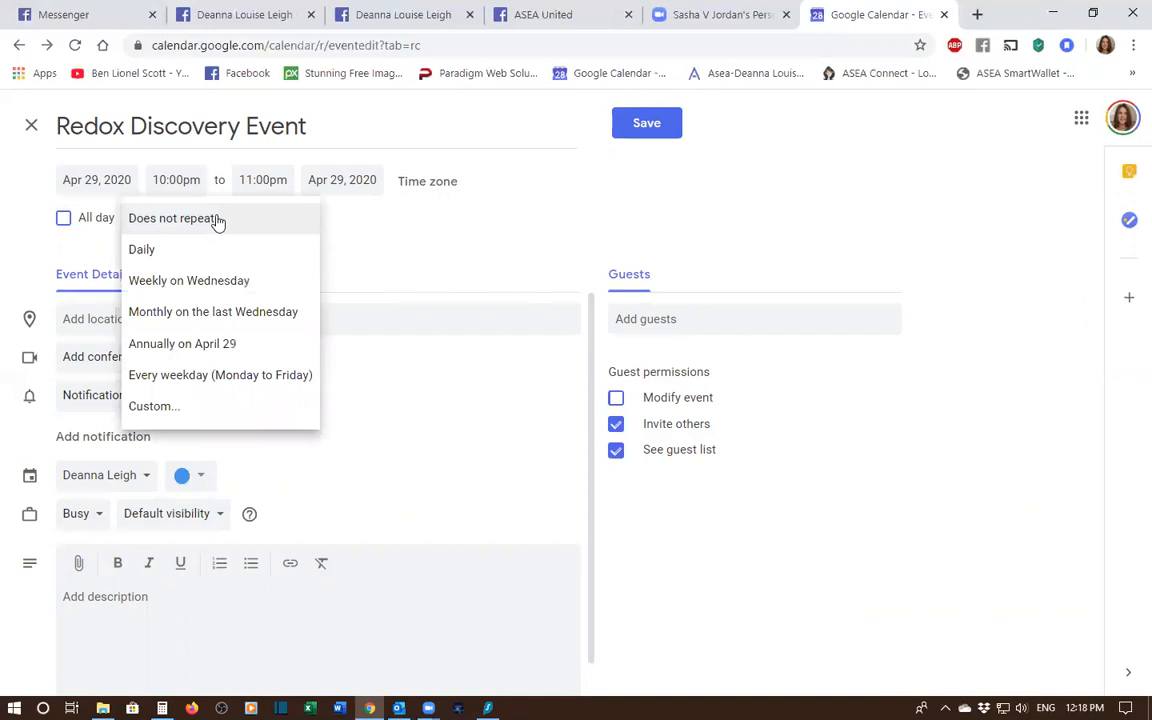
left_click(205, 283)
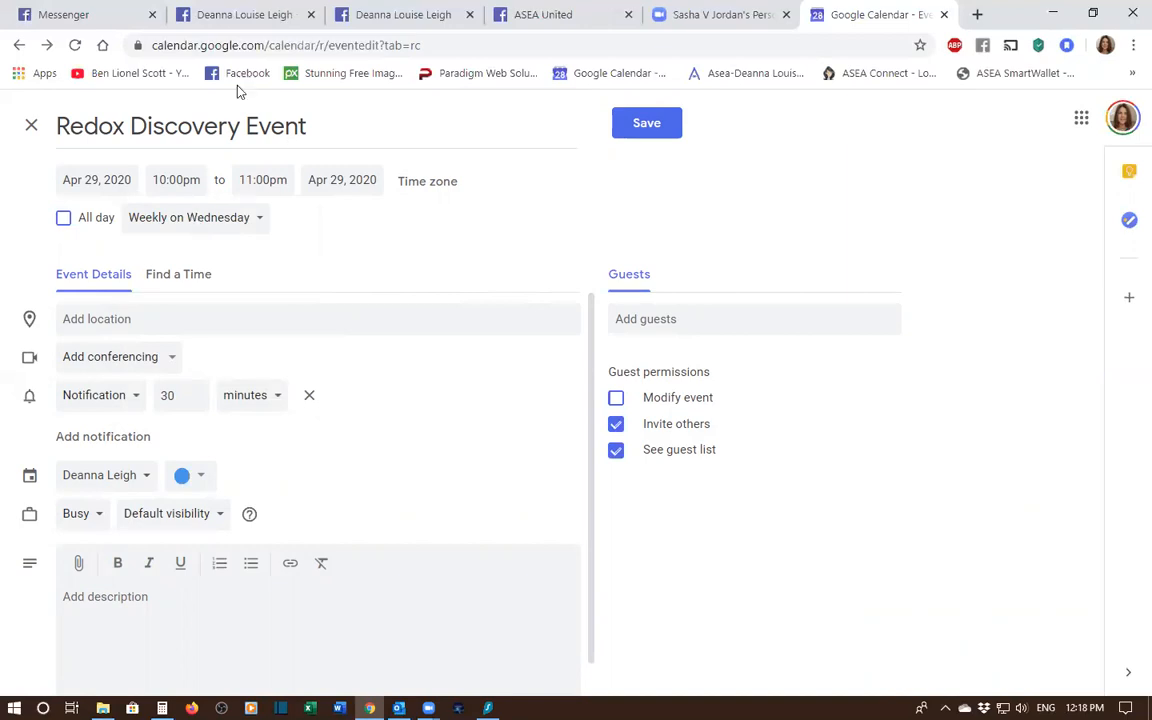
Set the event's start time to 9:30pm and save the event
left_click(180, 180)
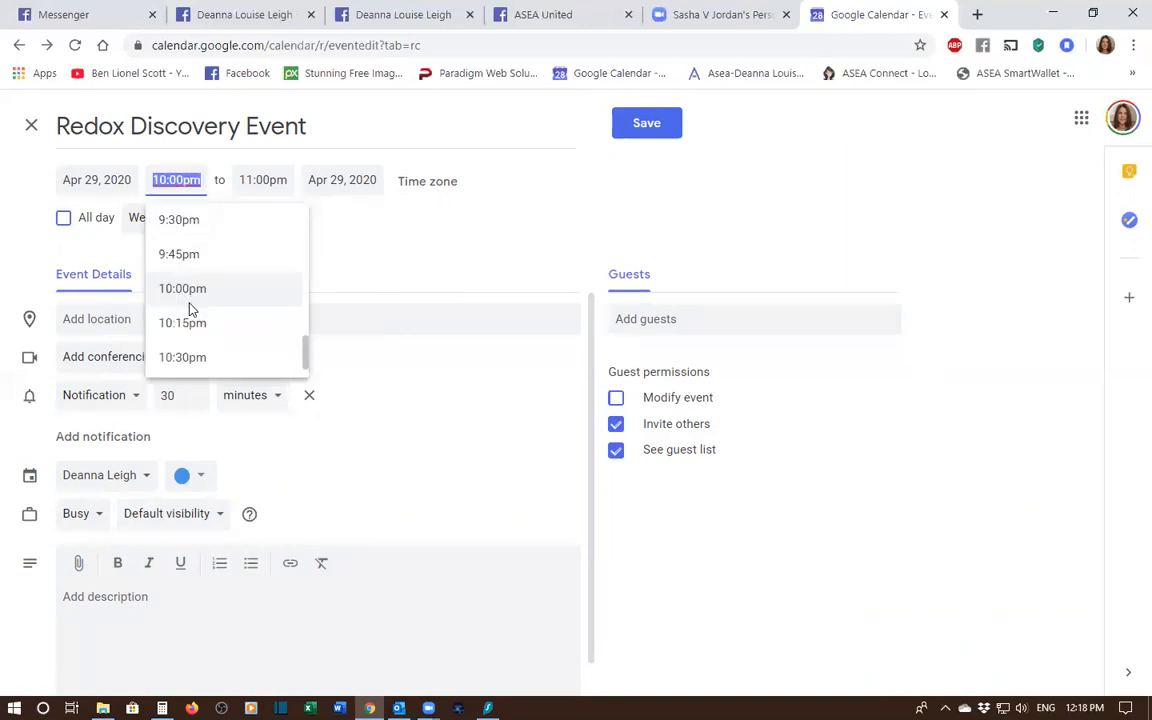
left_click(180, 220)
left_click(338, 220)
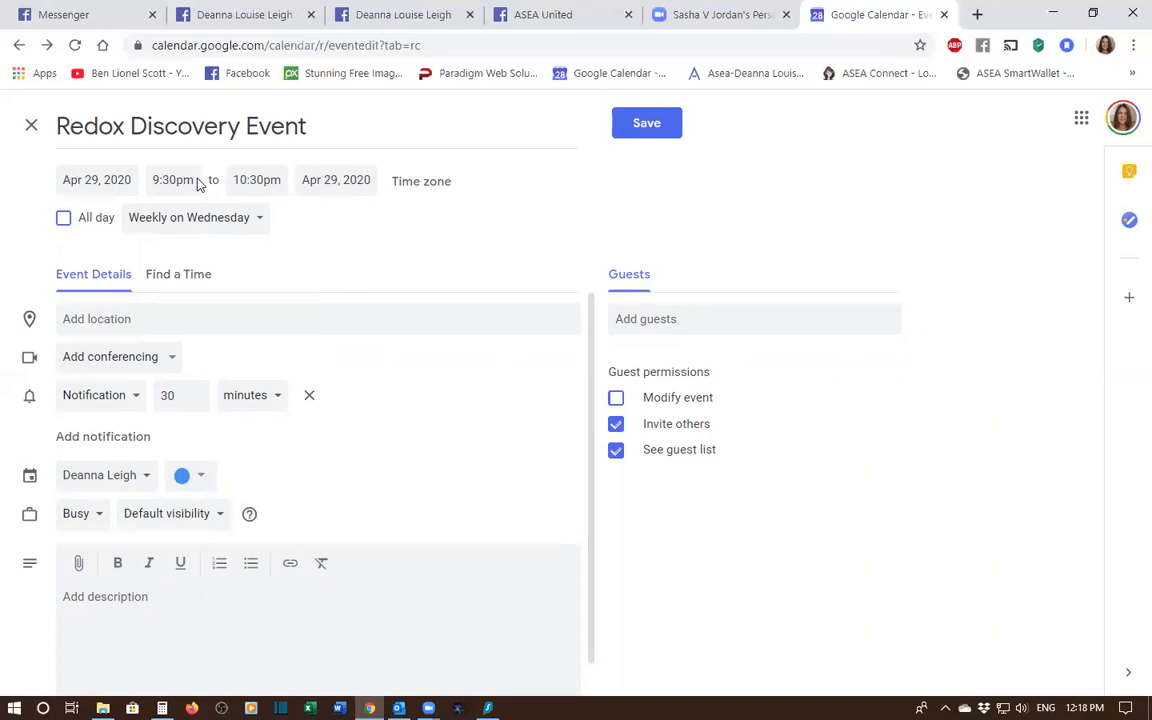
left_click(653, 123)
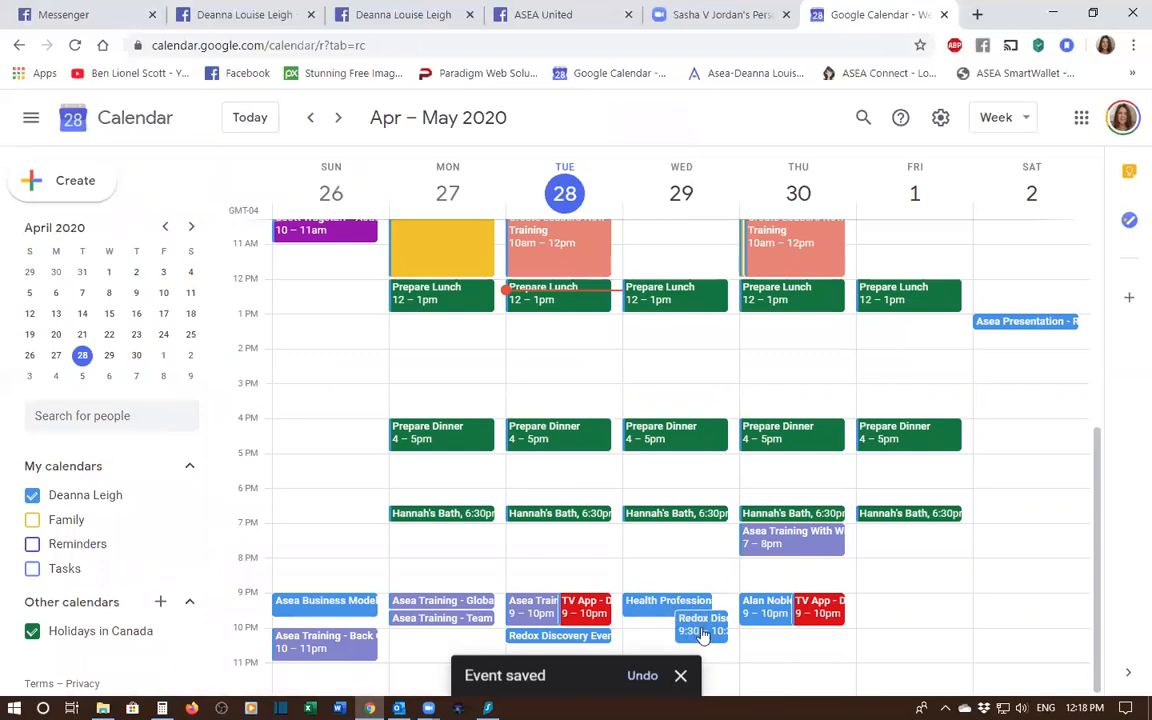
Reopen the saved Redox Discovery Event on April 29 for editing and set its time to 10:00pm to 10:30pm
left_click(715, 636)
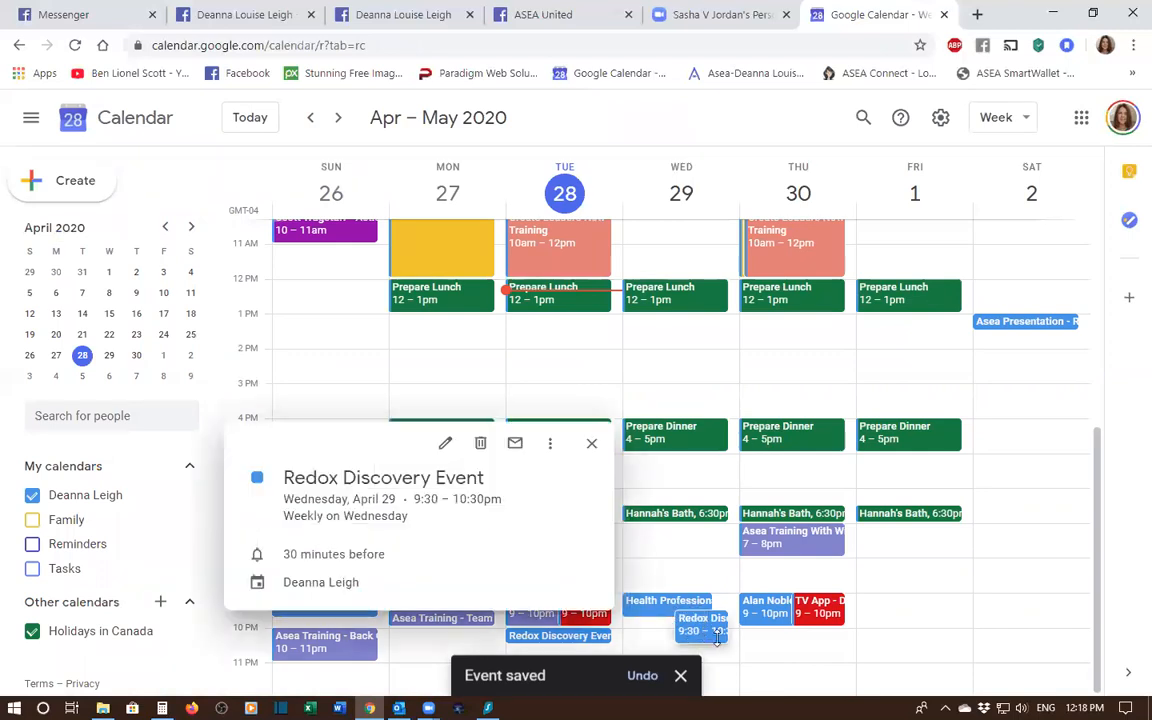
left_click(447, 446)
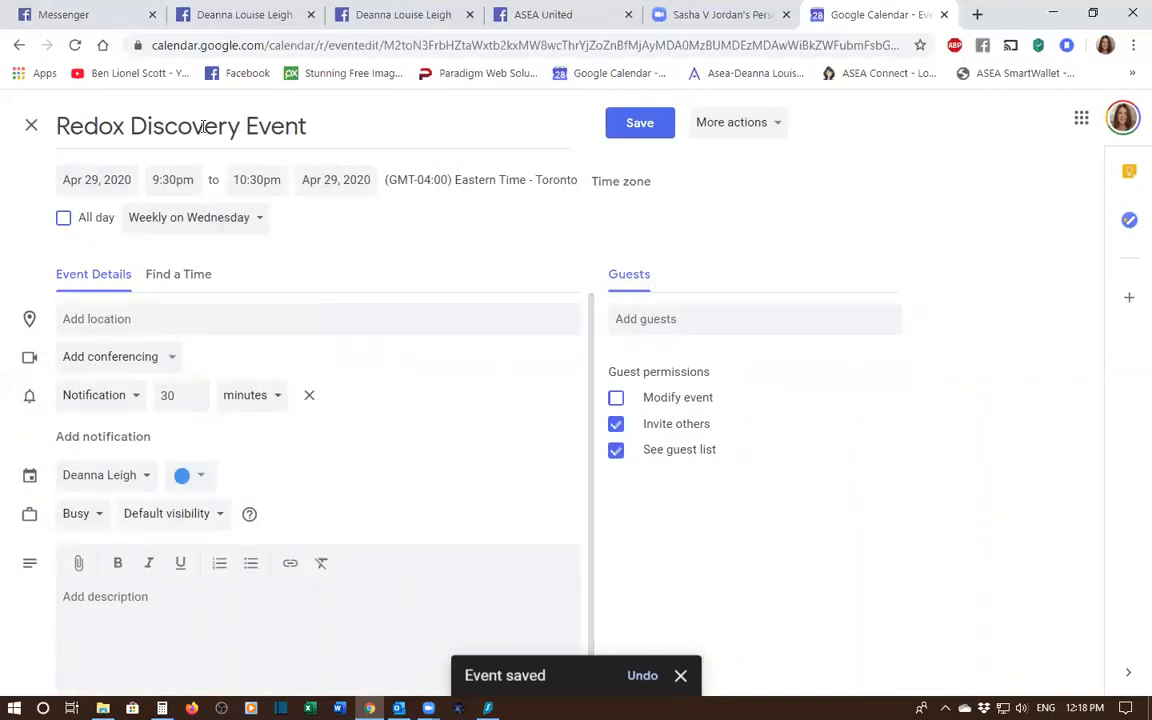
left_click(170, 180)
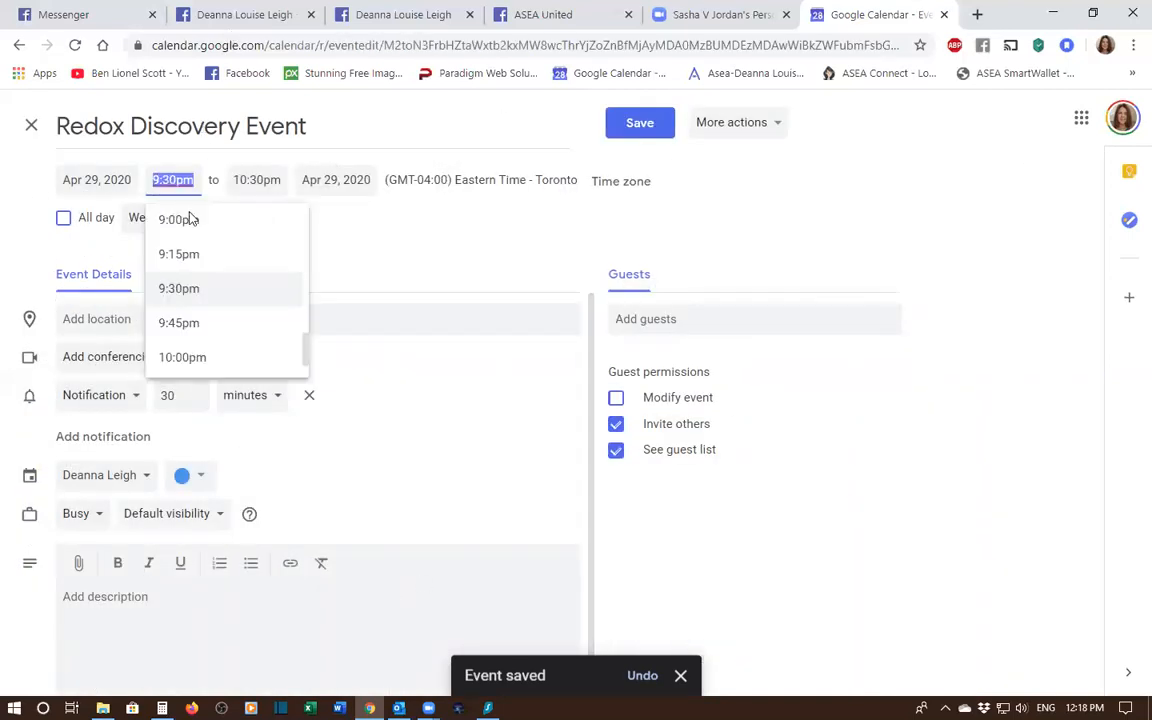
left_click(182, 357)
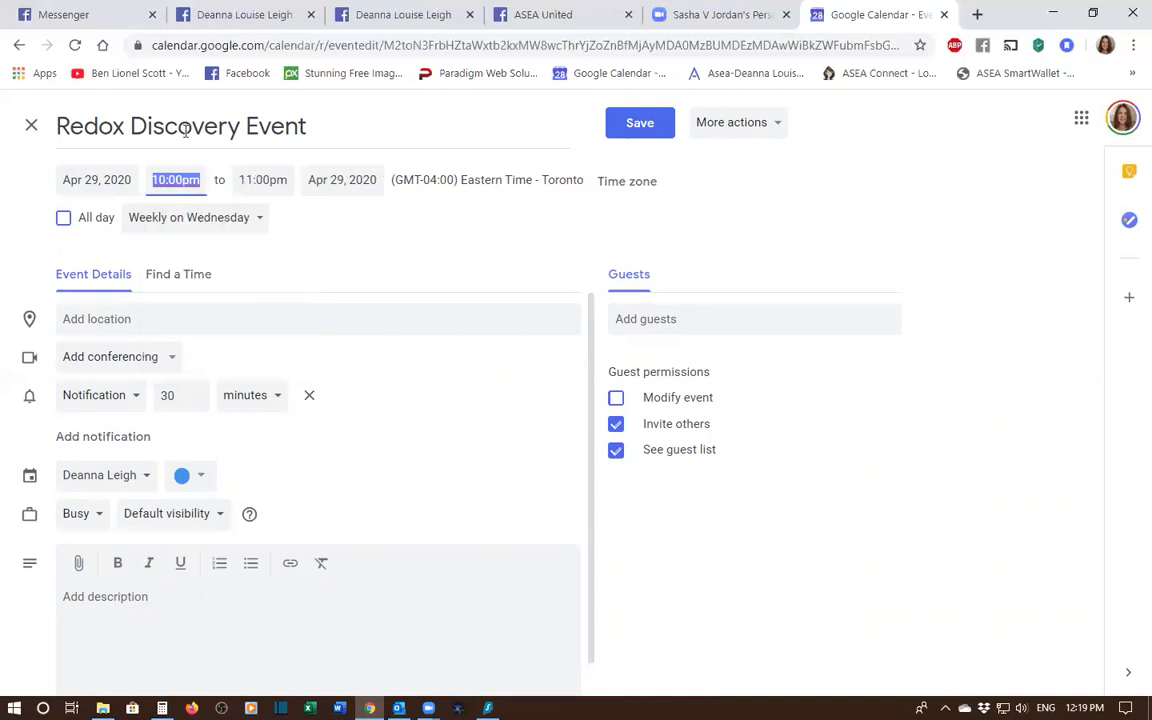
left_click(257, 181)
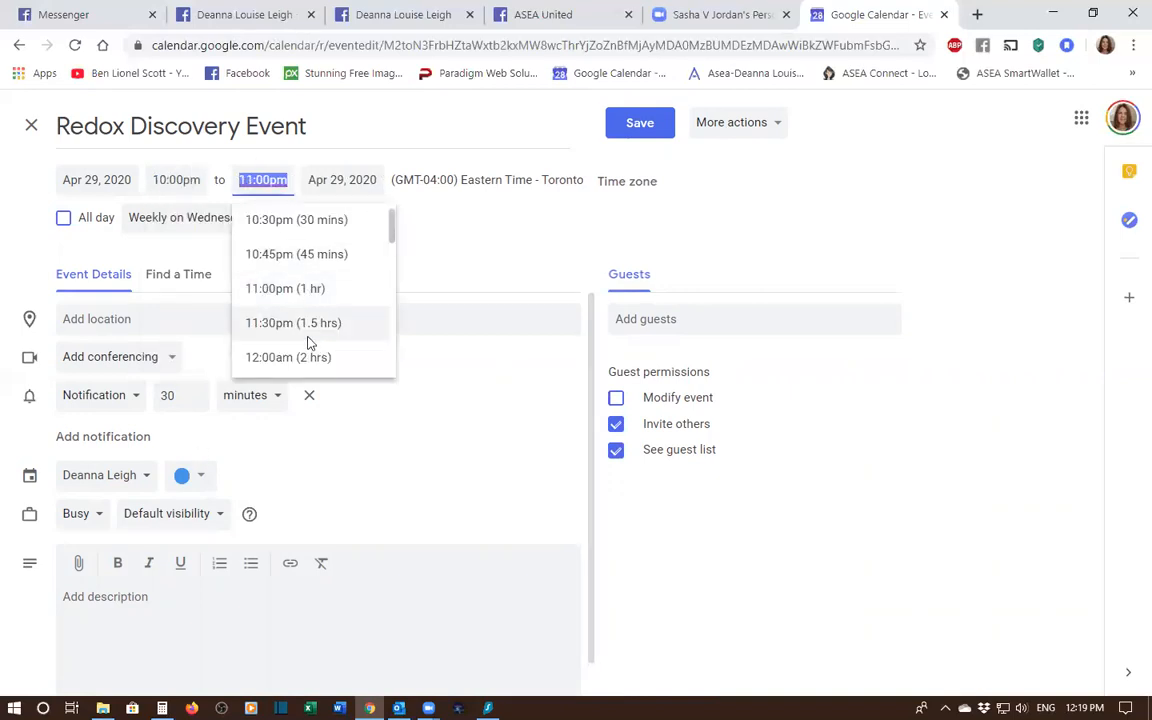
left_click(255, 221)
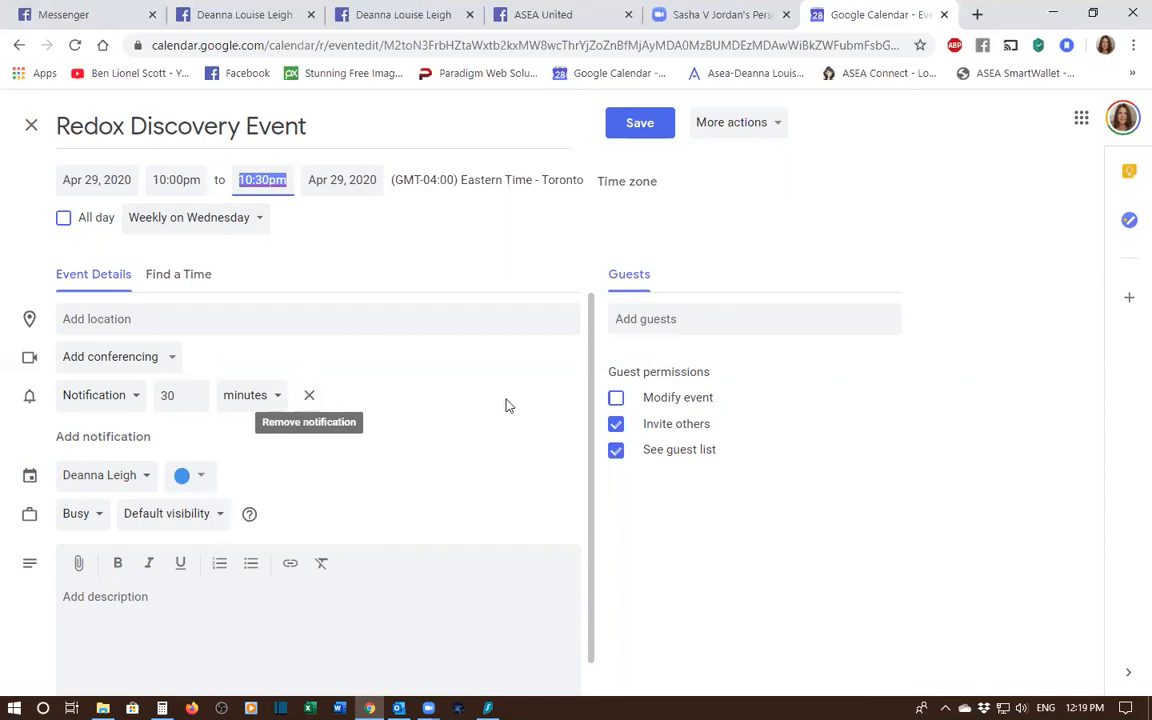
Replace the event's notification with a new one set to 30 minutes and choose blue as the event color
left_click(309, 395)
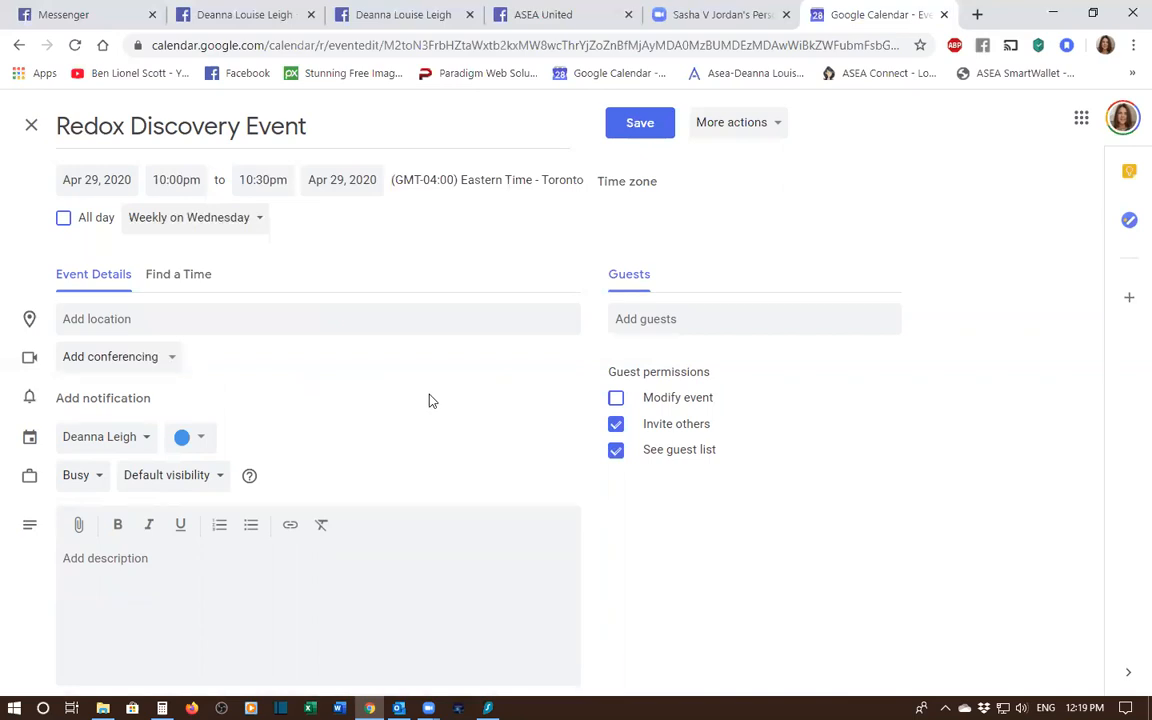
left_click(118, 400)
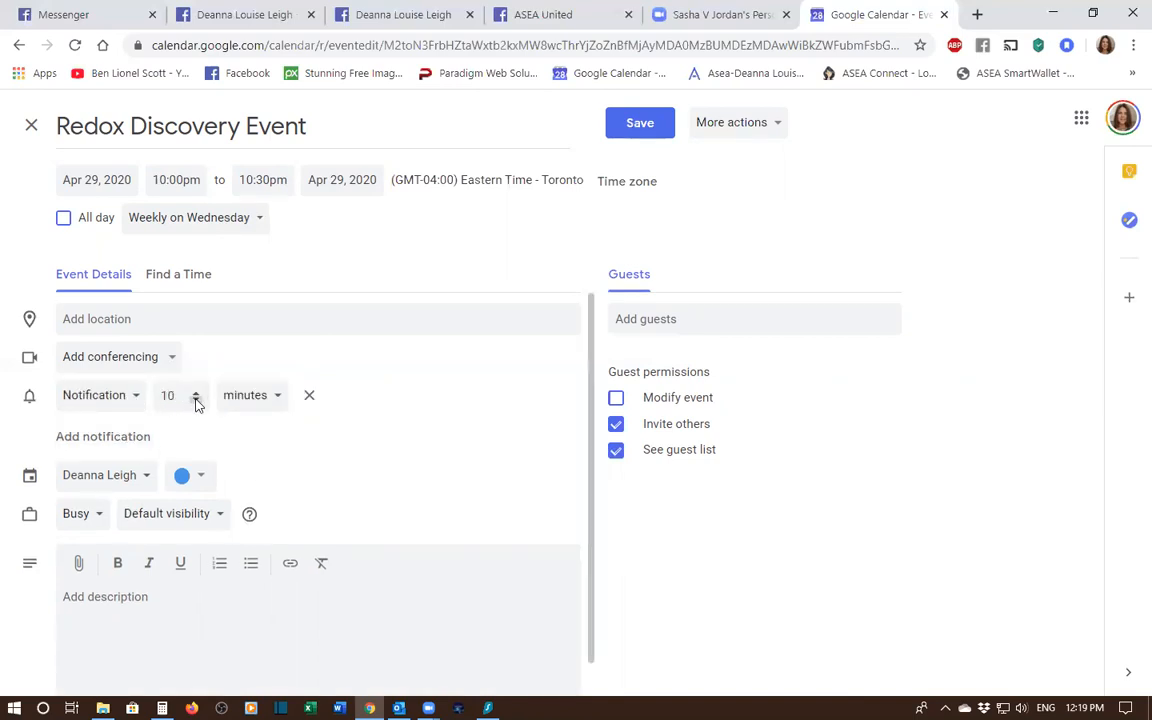
left_click_drag(182, 397, 121, 400)
type("30")
left_click(411, 394)
left_click(203, 481)
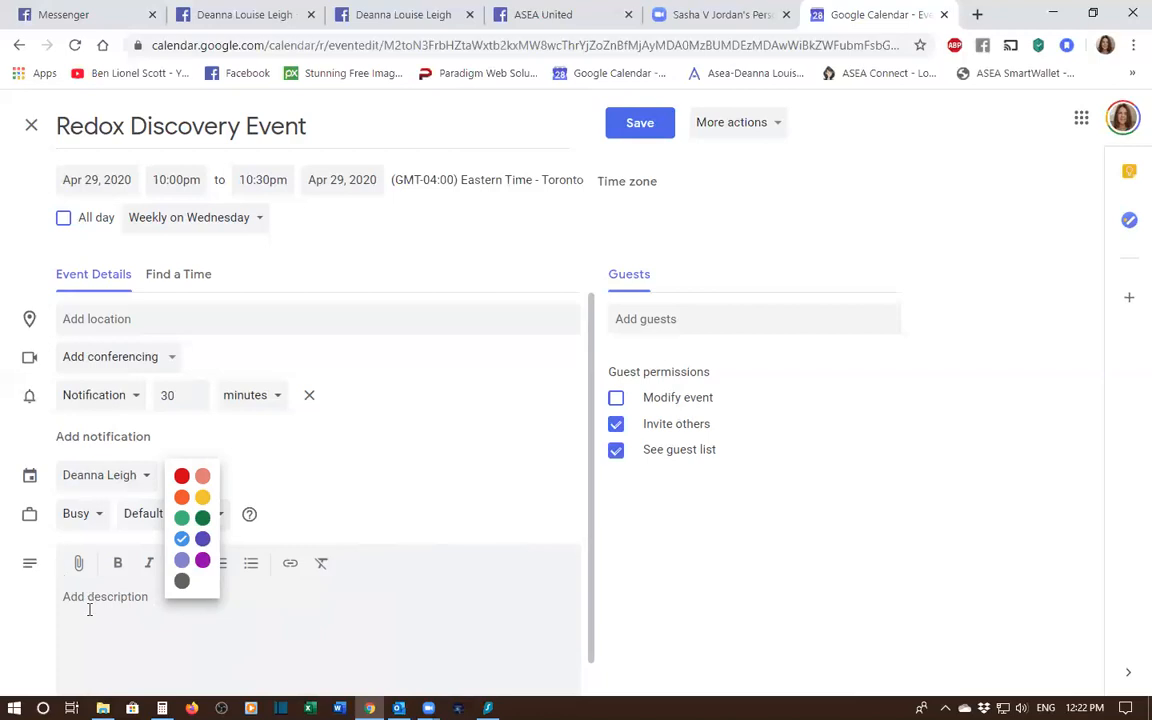
left_click(181, 540)
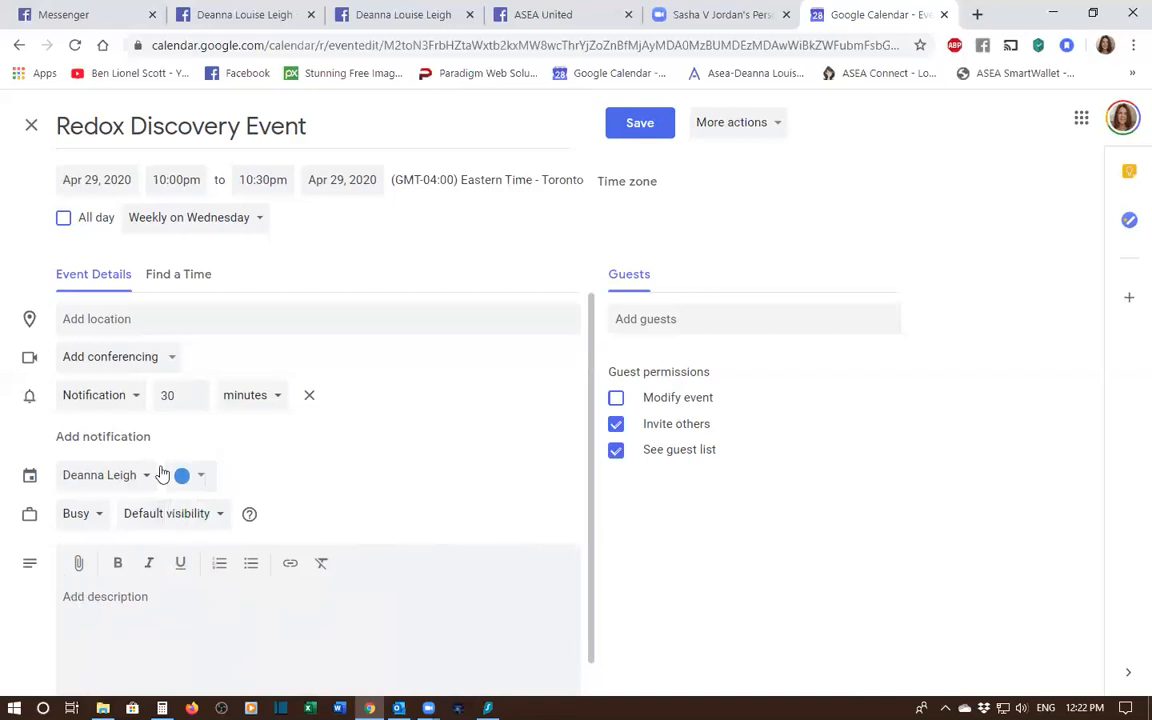
Paste the copied event text, including the meeting link and meeting password, into the event description
left_click(78, 596)
right_click(78, 596)
left_click(69, 640)
right_click(65, 598)
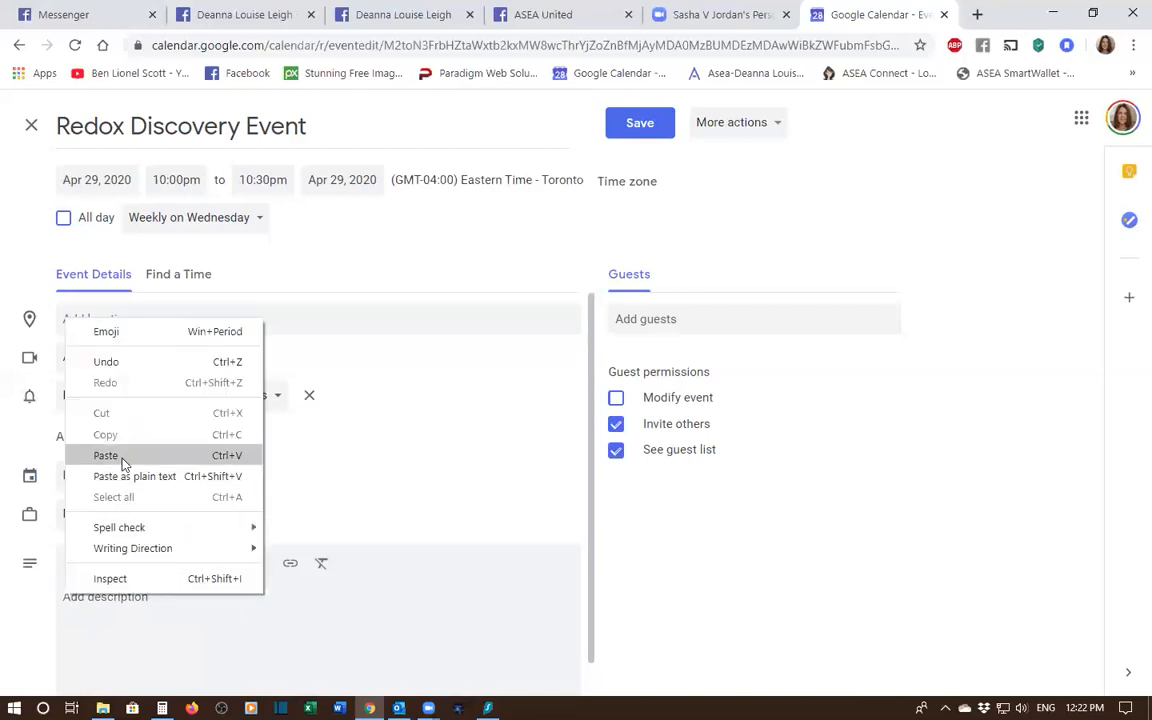
left_click(122, 458)
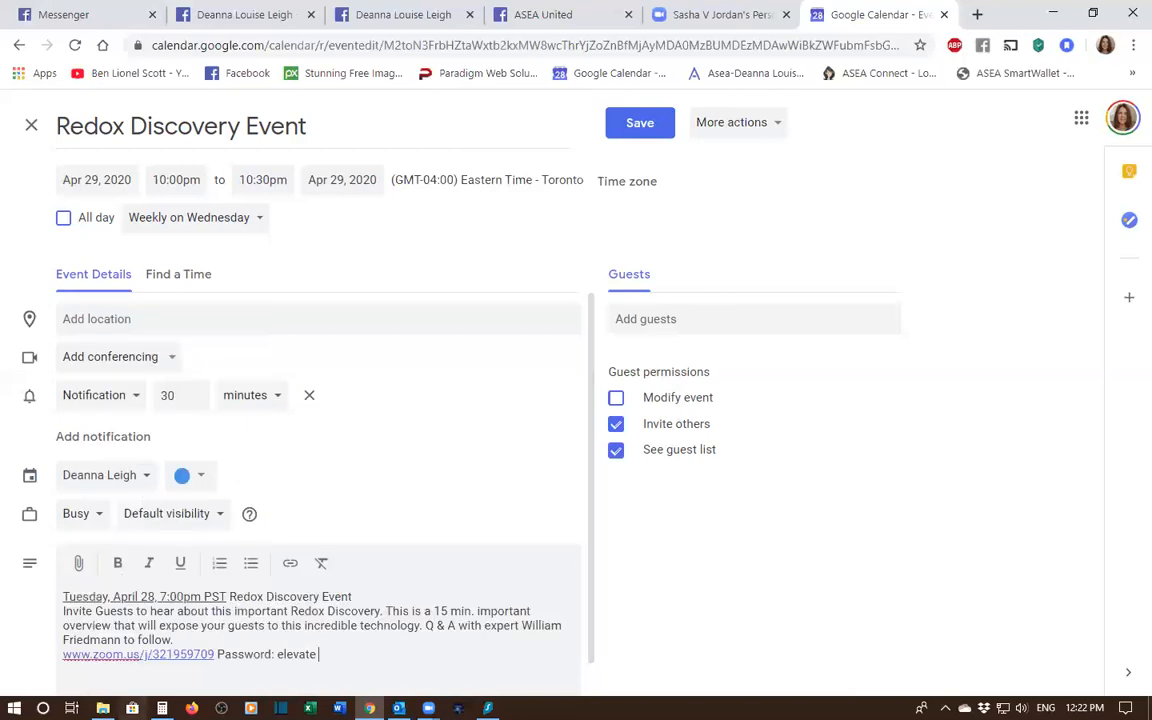
Delete "April 28," from the first line of the event description
scroll(528, 522, "down", 1)
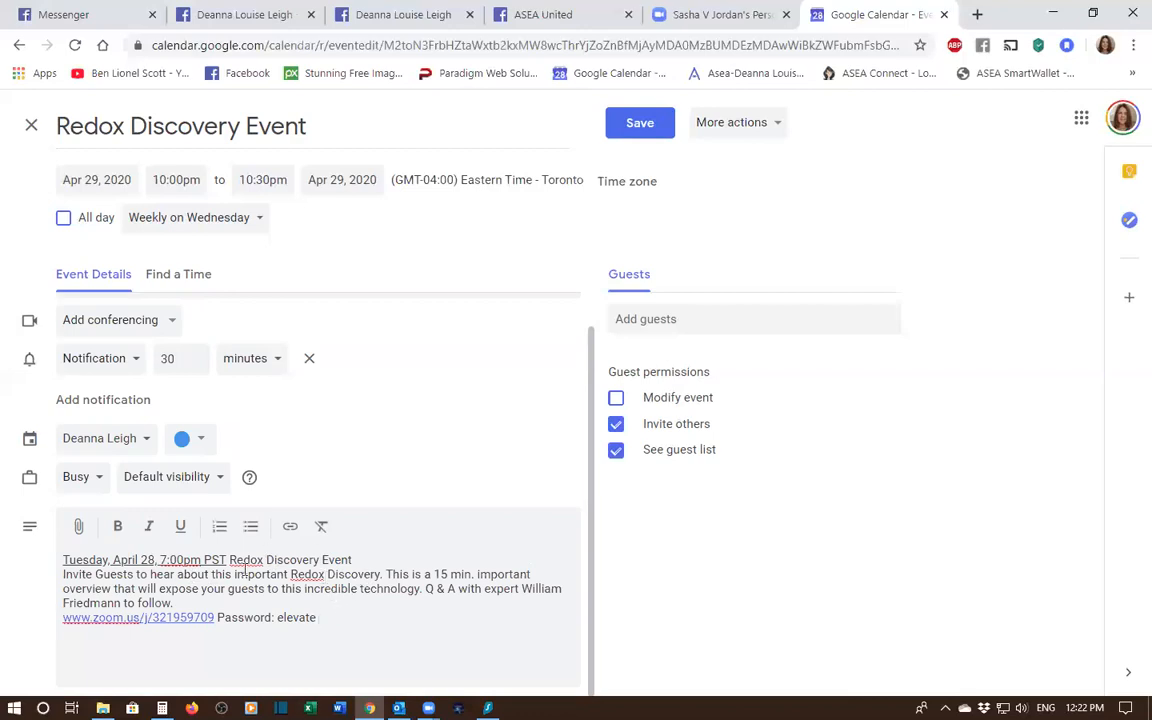
double_click(124, 560)
key("BackSpace")
key("Delete")
key("Delete")
key("Delete")
key("Delete")
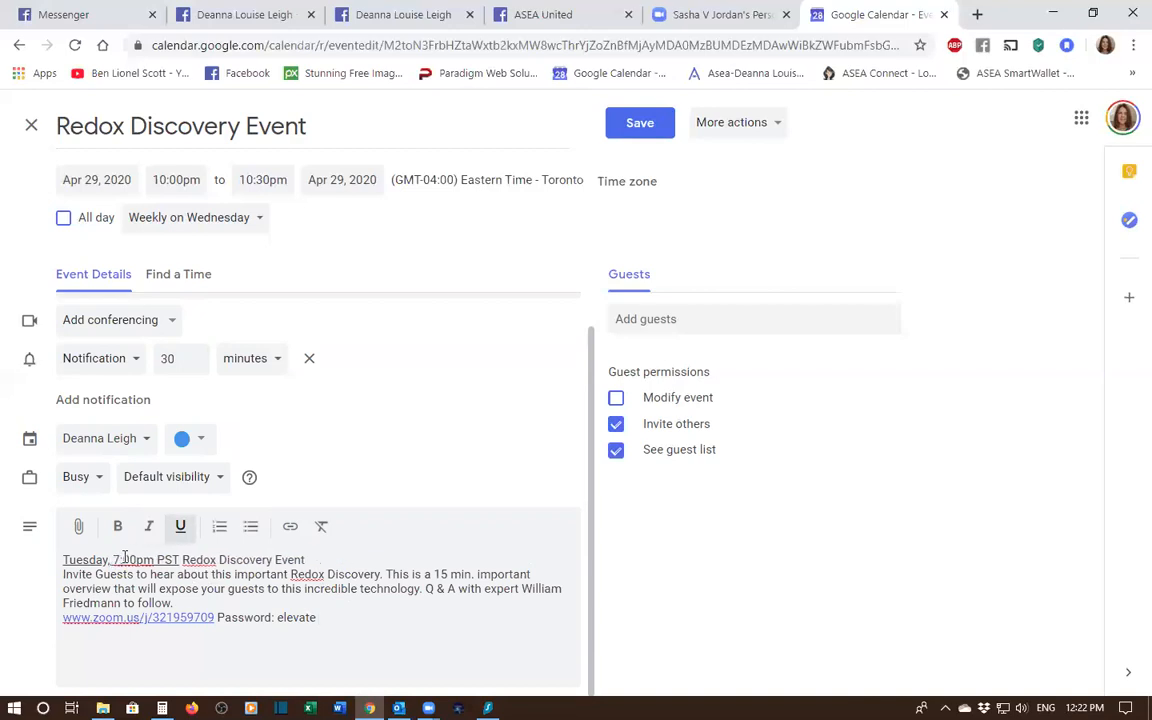
Replace the comma after "Tuesday" in the description's first line with "at"
key("BackSpace")
key("BackSpace")
type("at")
key("BackSpace")
key("BackSpace")
key("BackSpace")
key("BackSpace")
key("BackSpace")
type("at")
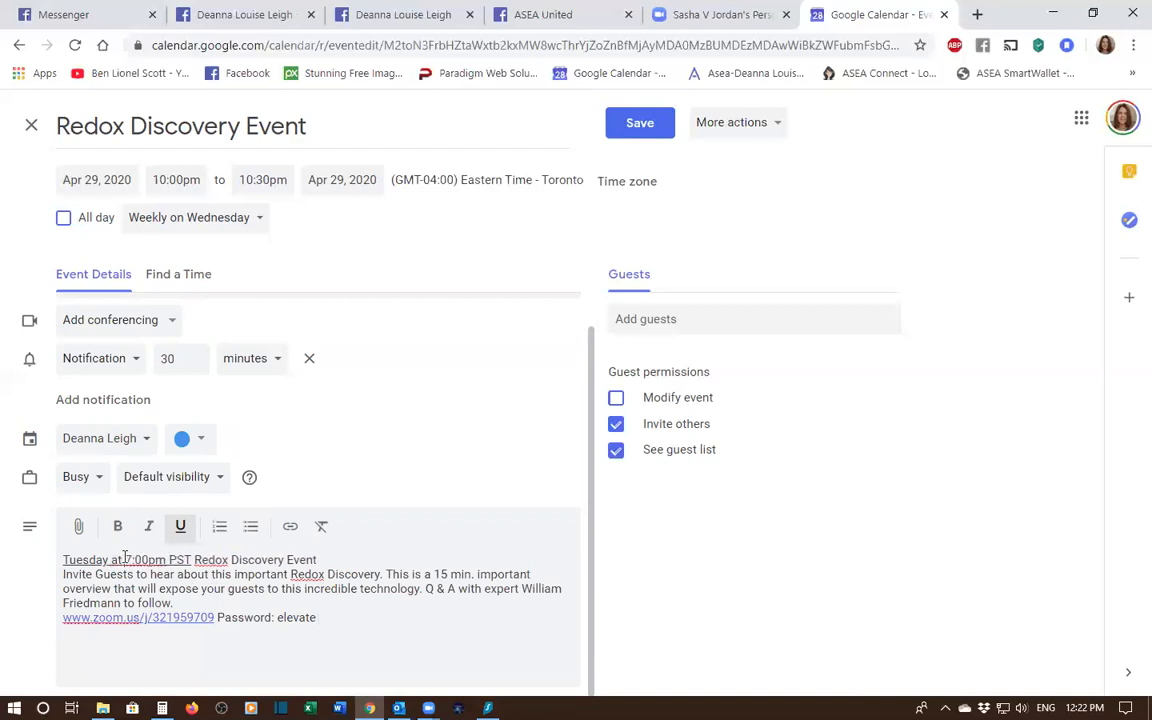
Shorten the time in the description's first line to "7pm"
key("Right")
key("Delete")
key("Delete")
key("Delete")
key("Delete")
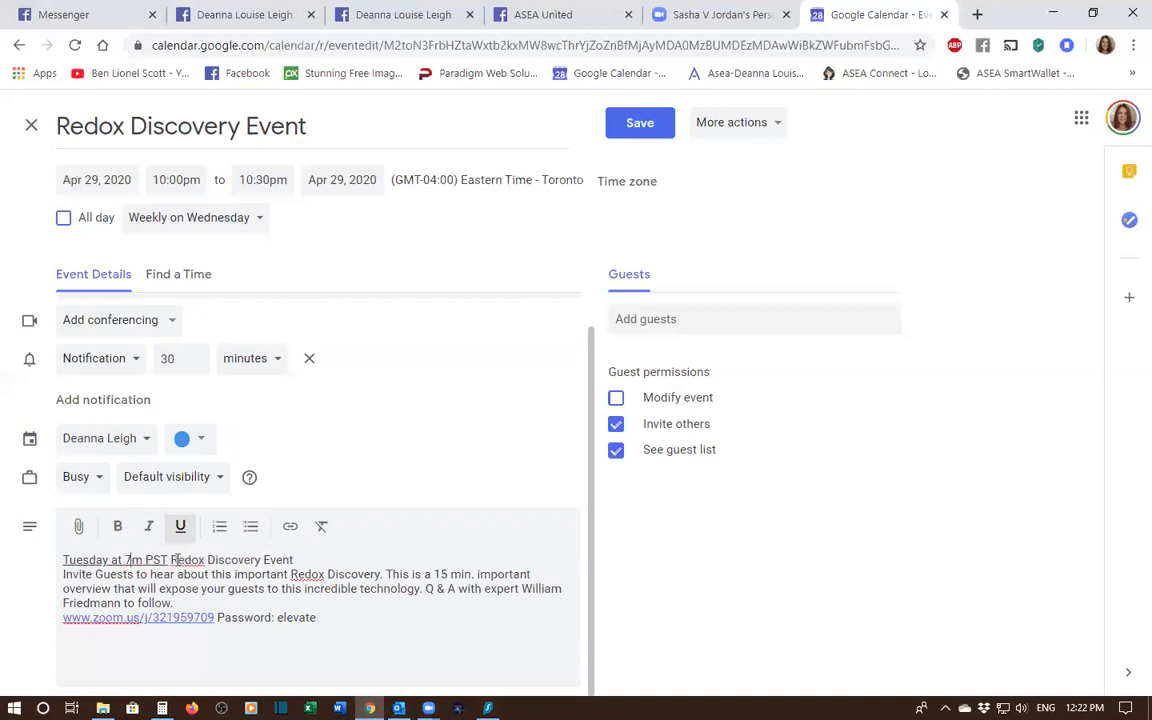
type("p")
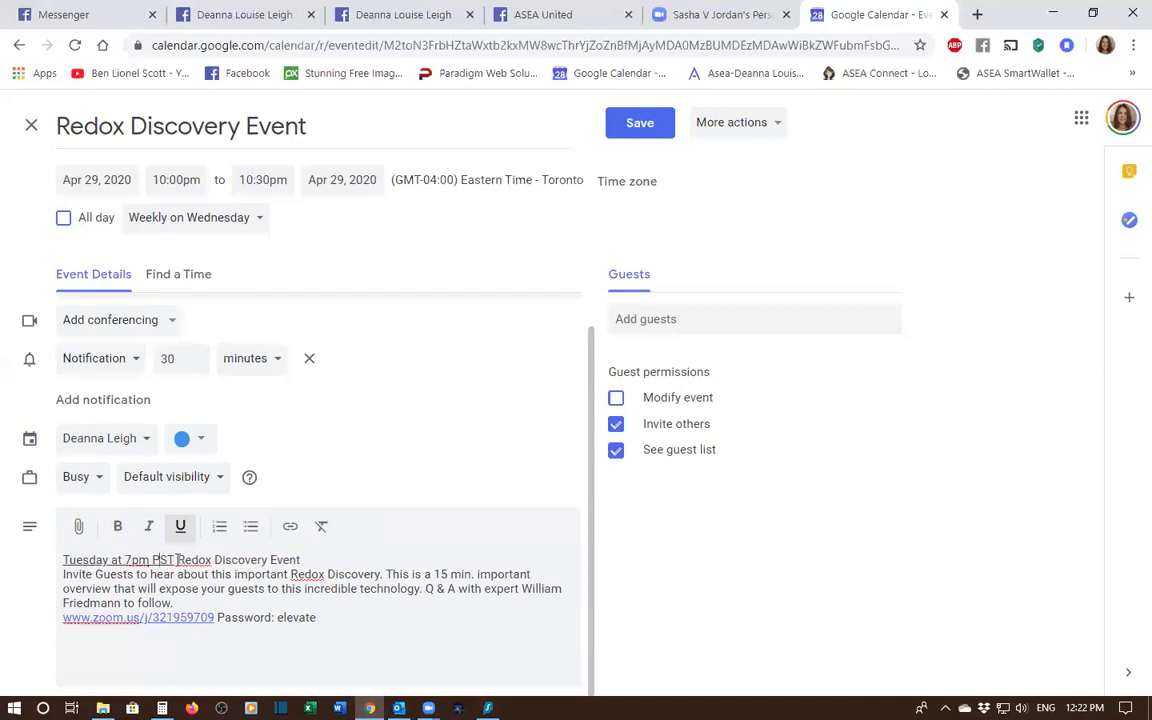
Add ", 8pm MST, 10pm EST -" after "7pm PST" in the description's first line
type(".")
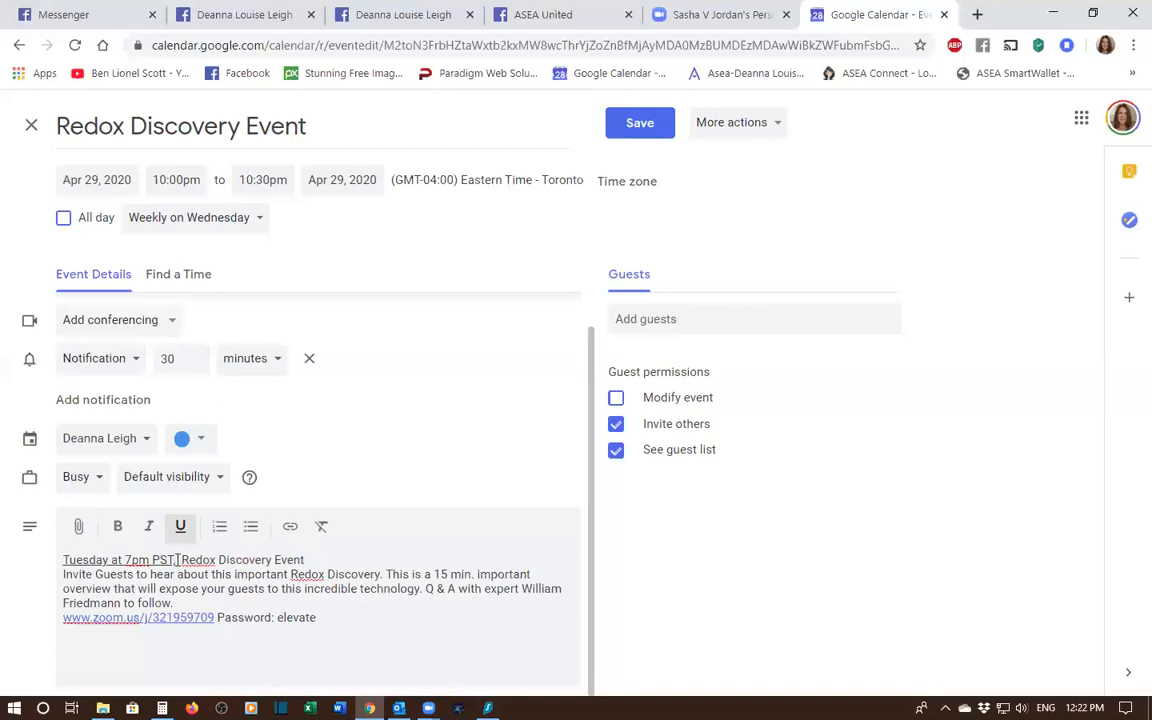
type("3")
type("pm MS")
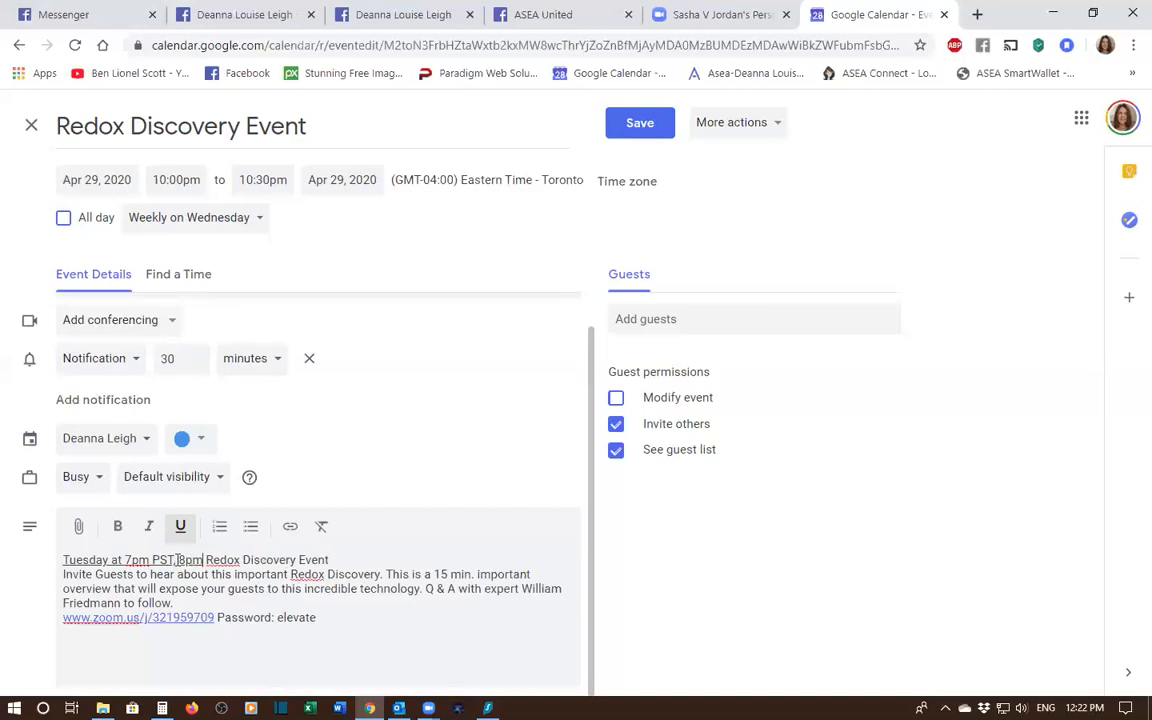
type("T, 10")
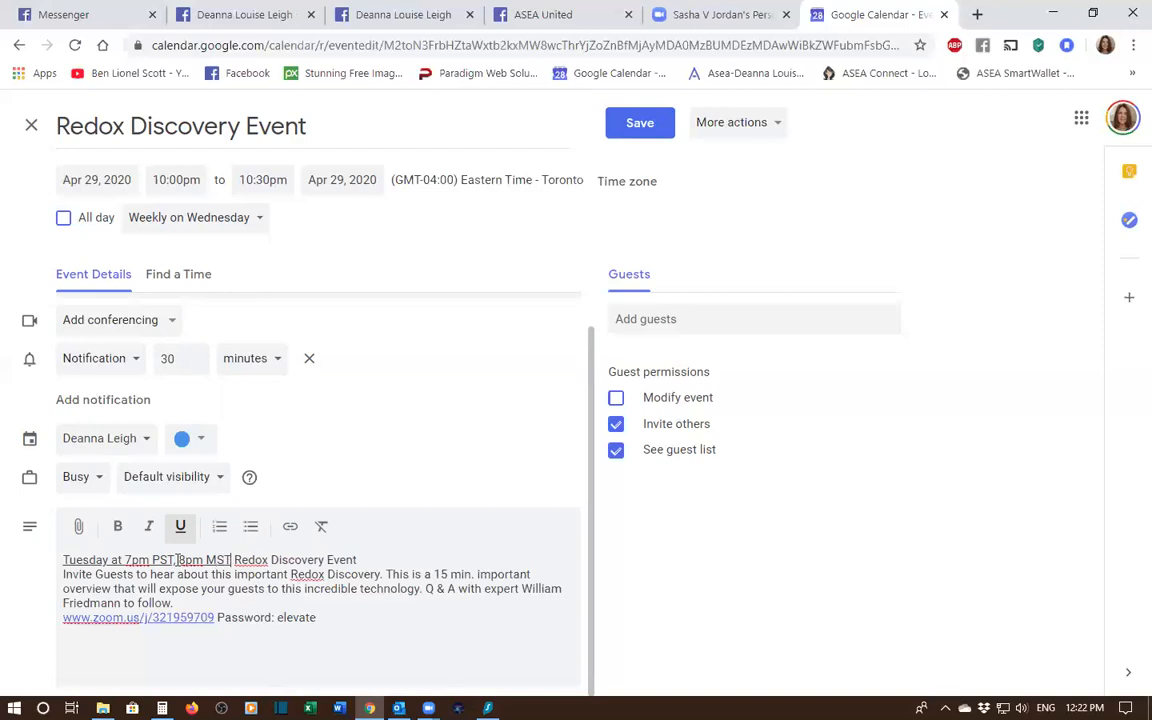
type("pm")
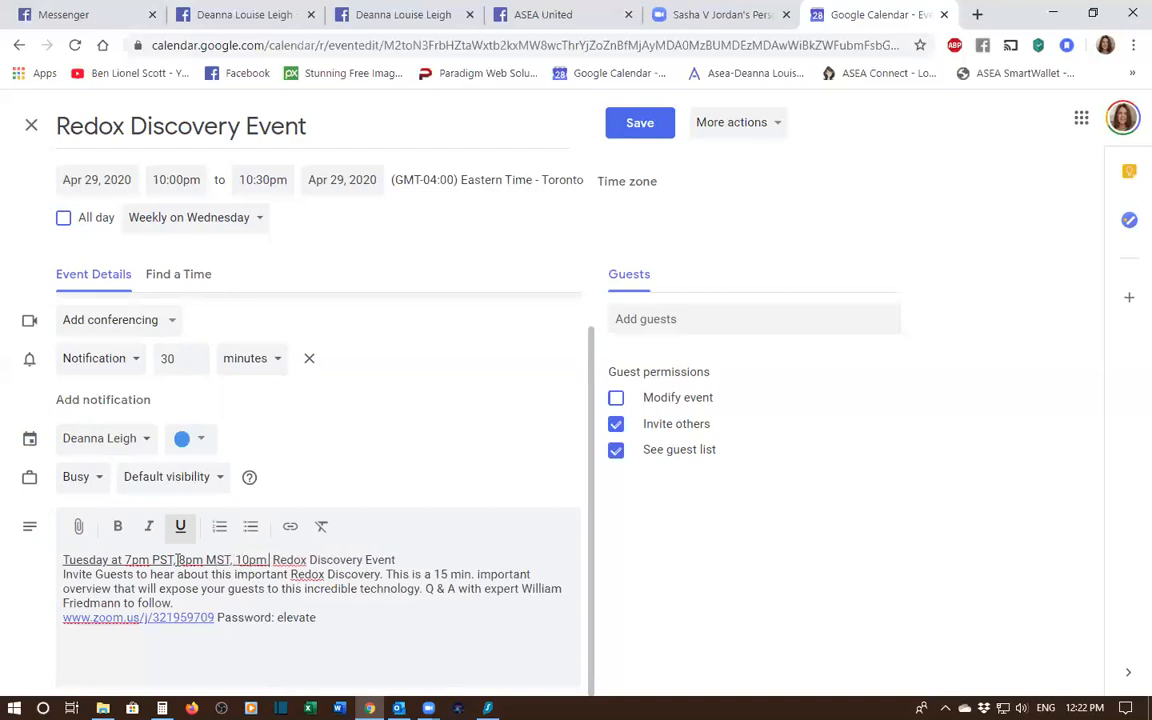
type(" EST")
type(" -")
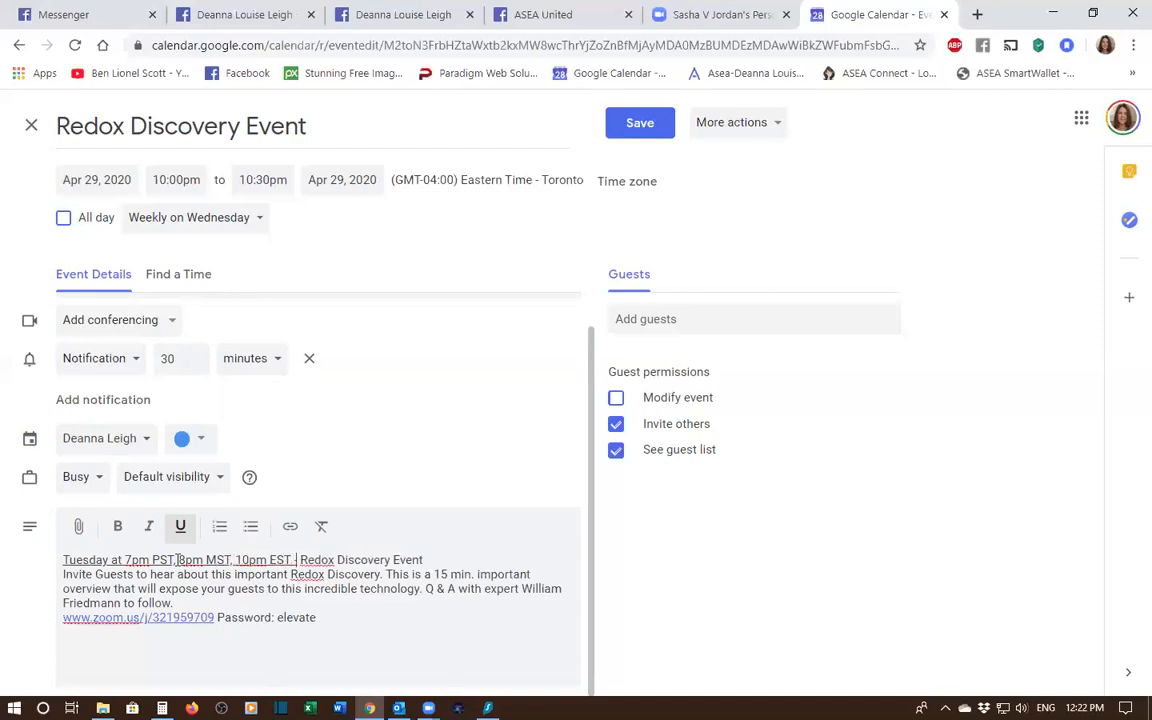
key("Delete")
Make the description's first line bold without underline and insert a blank line below it
left_click_drag(428, 560, 62, 561)
left_click(117, 526)
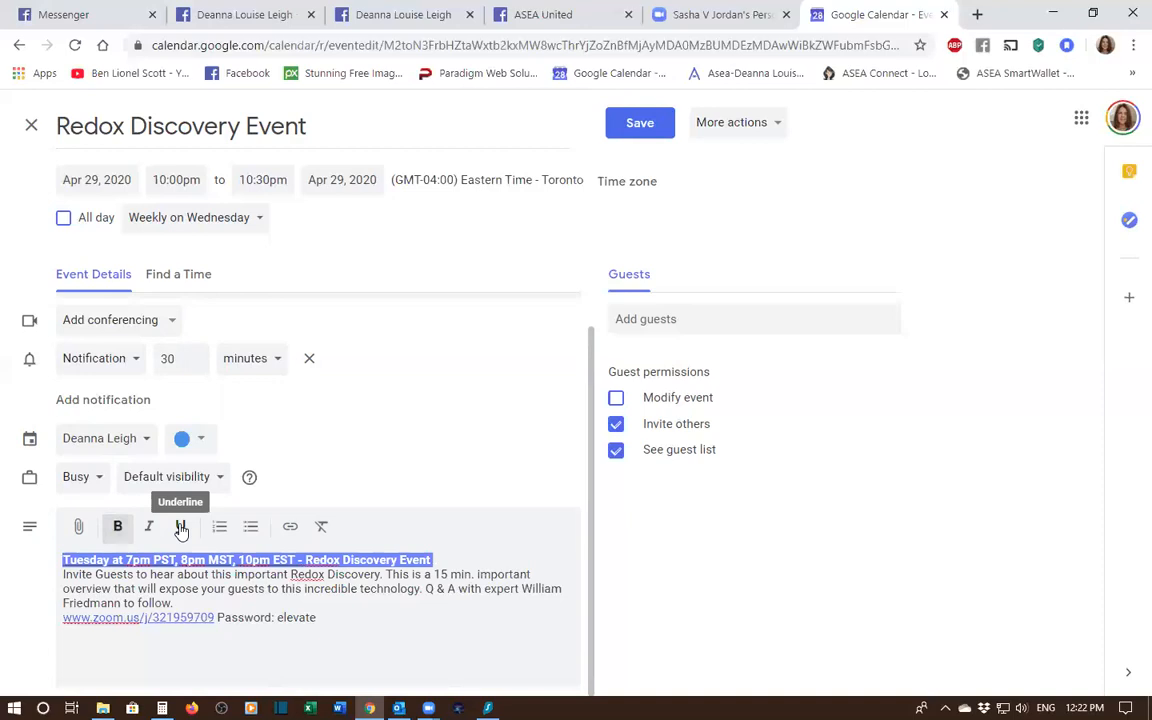
left_click(455, 557)
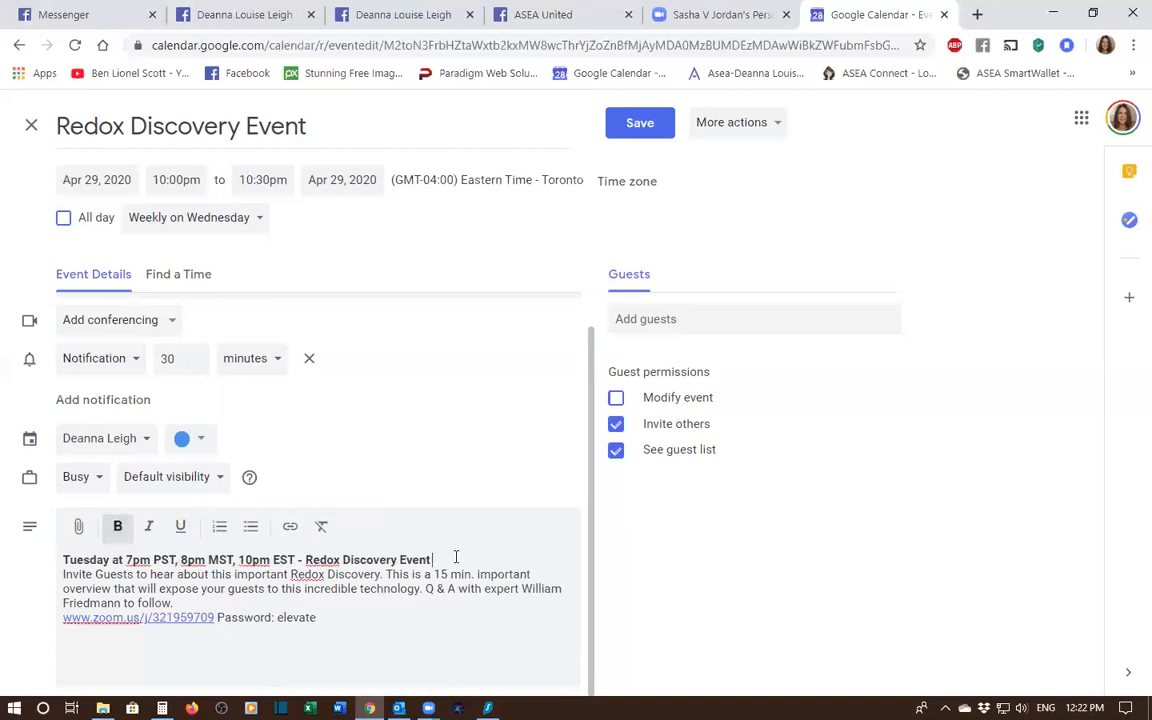
key("Return")
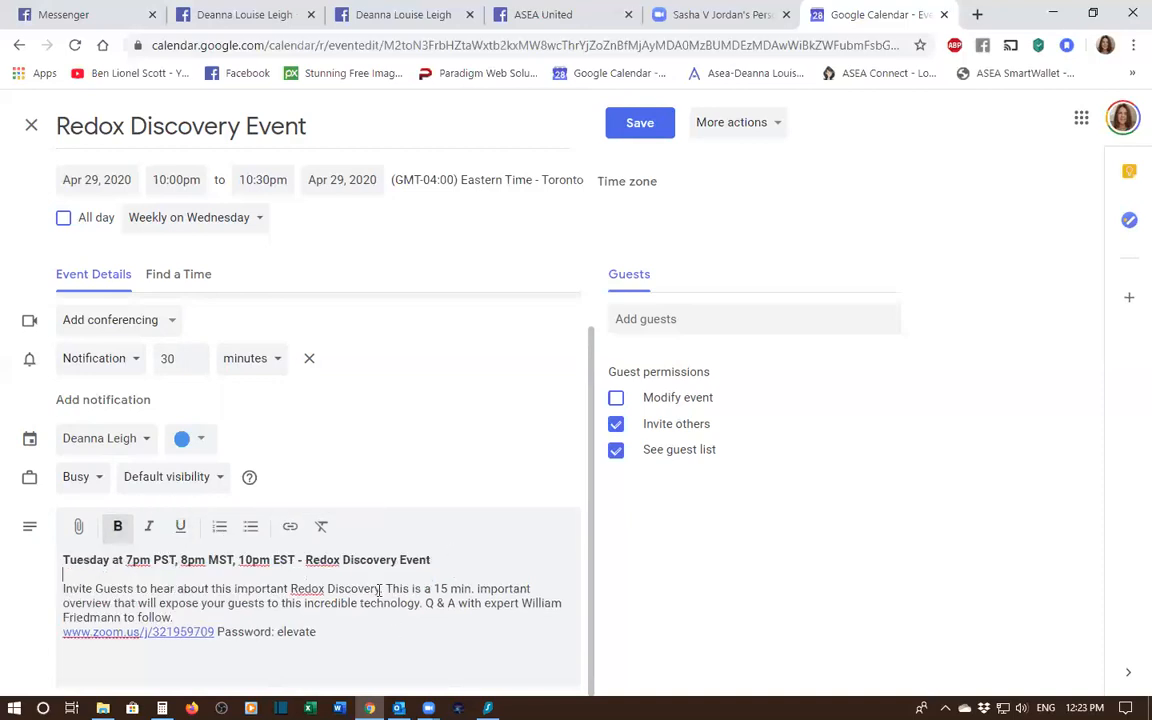
Delete the sentence "Invite Guests to hear about this important Redox Discovery." and insert a blank line above the meeting link
left_click_drag(384, 588, 35, 591)
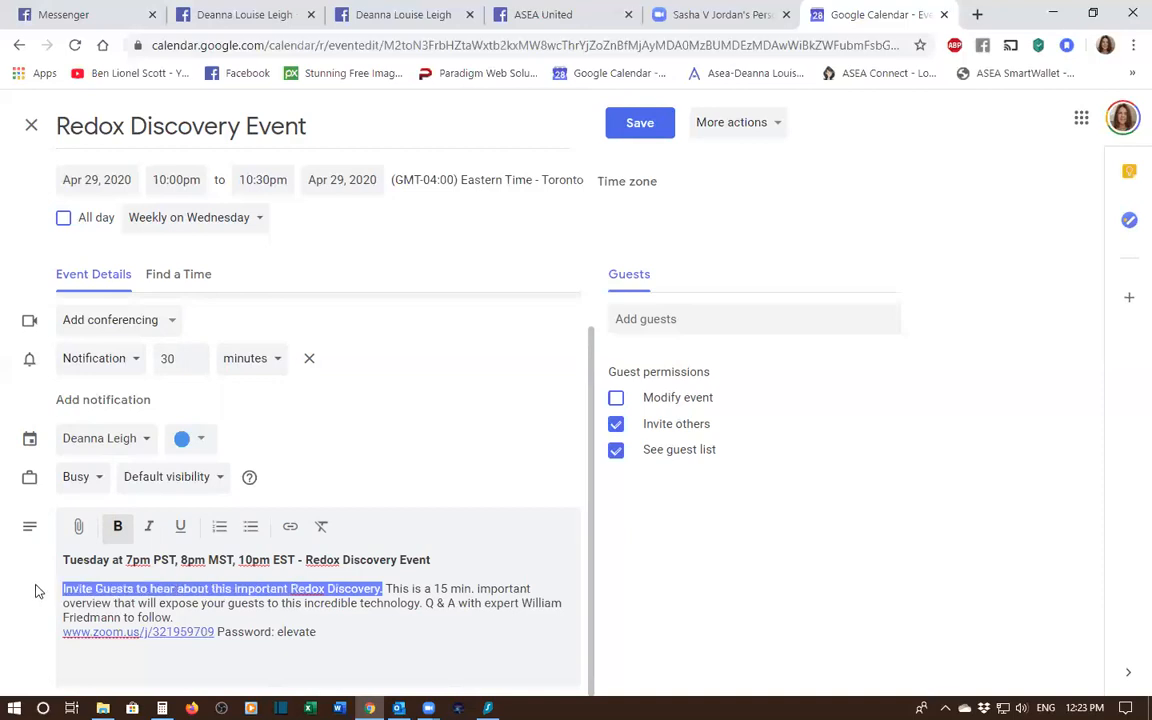
key("BackSpace")
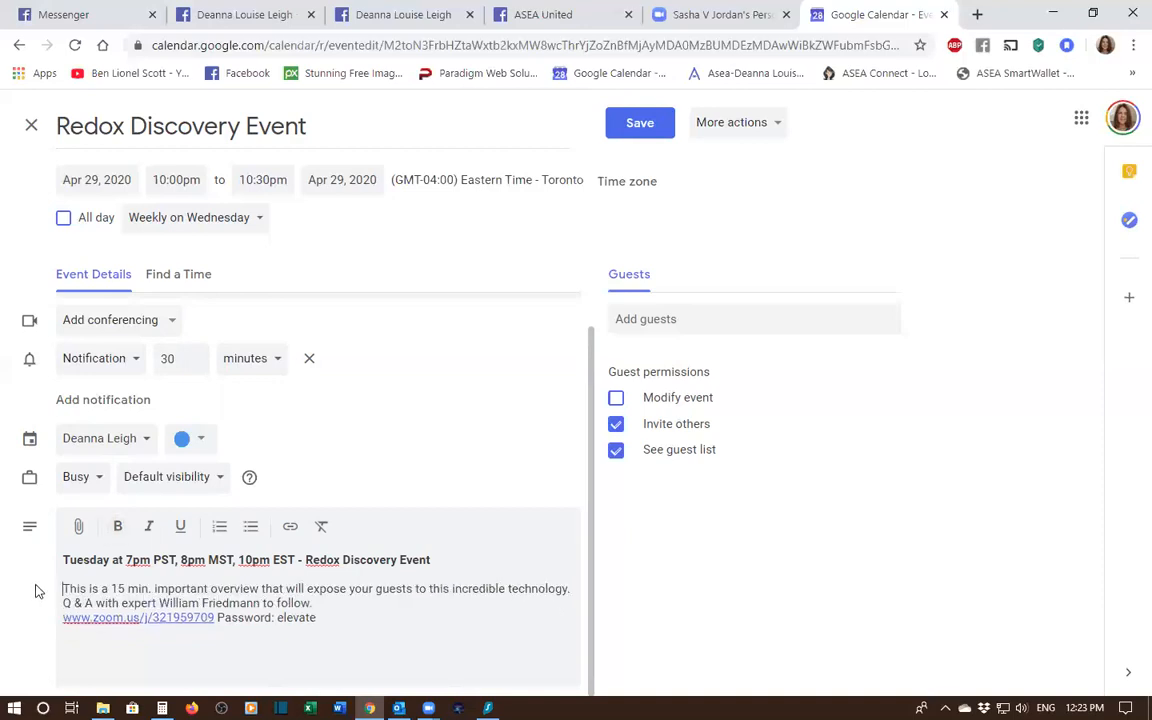
left_click(334, 601)
key("Return")
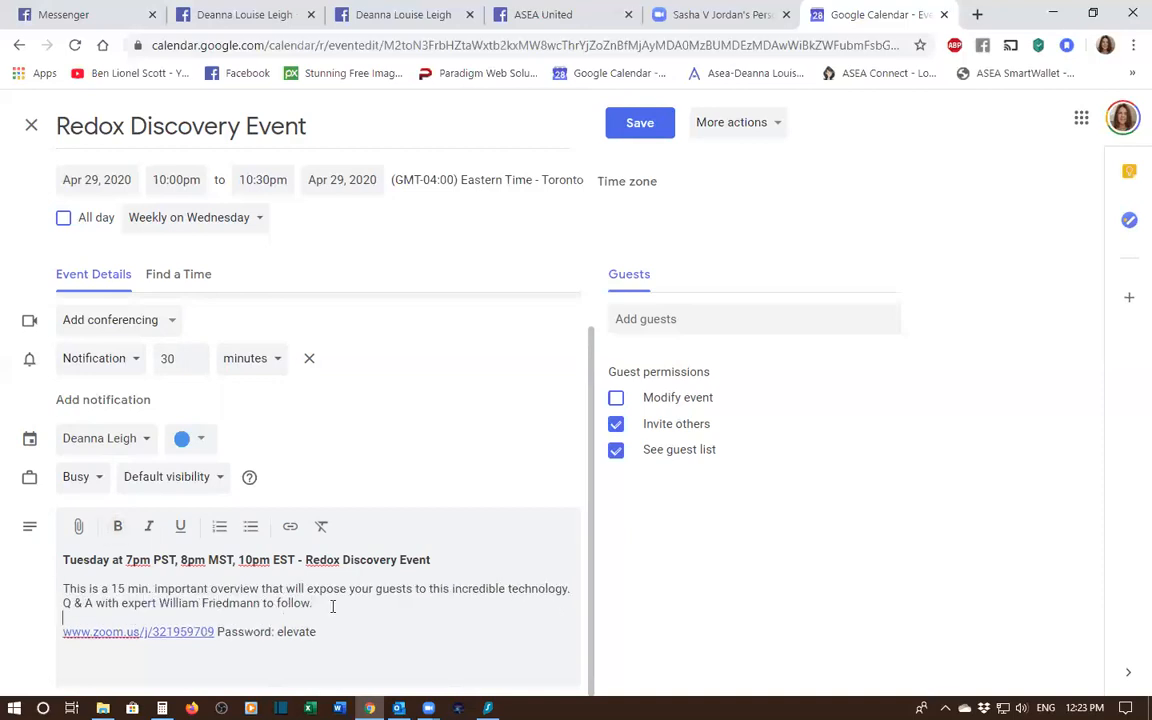
Change the overview's duration in the description to "20 to 30 minute"
double_click(118, 588)
type("20 to 30")
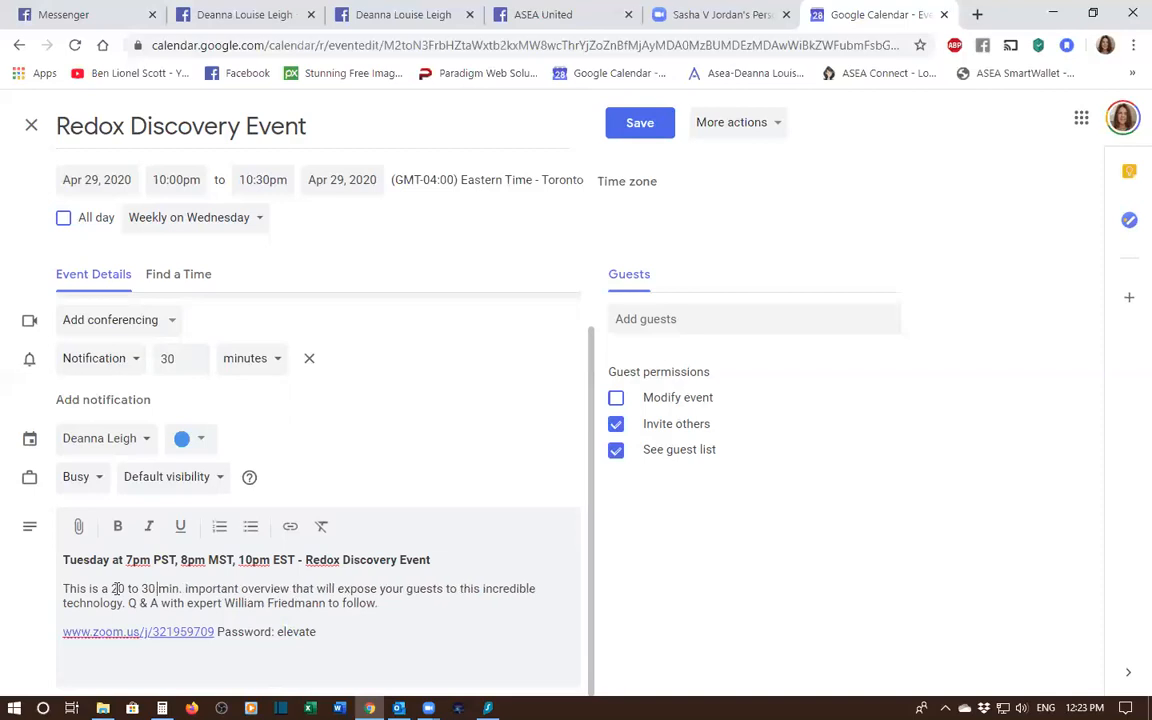
key("Right")
key("Delete")
type("ute")
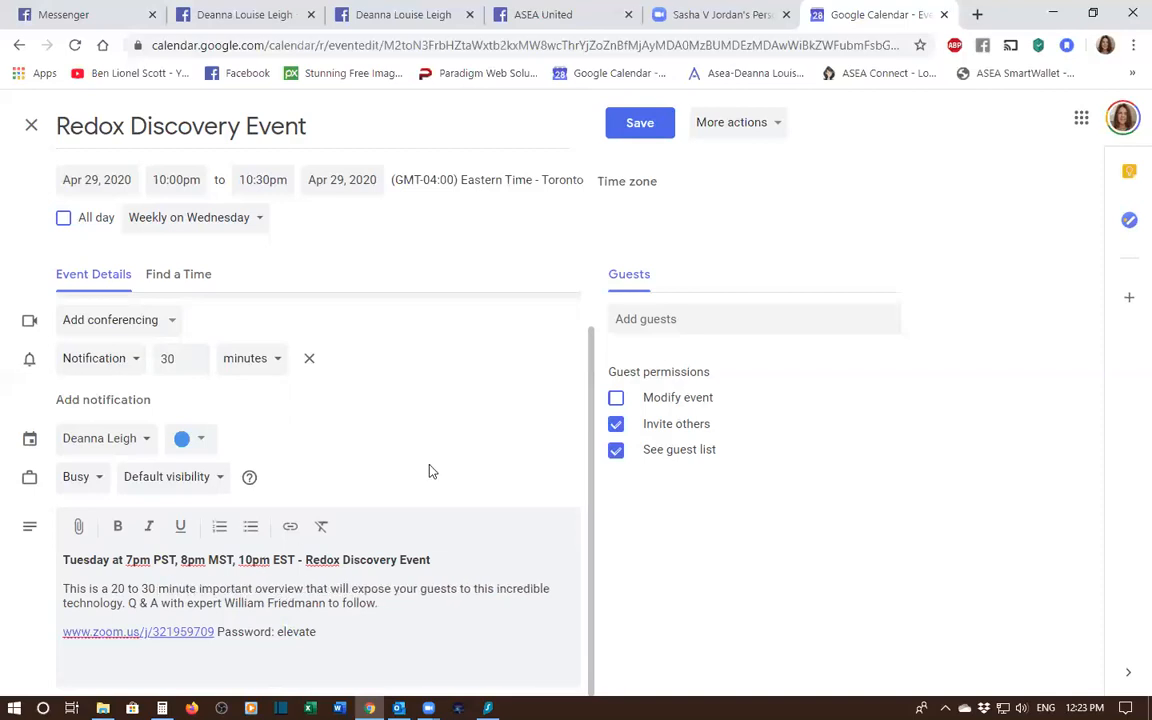
Reword the description's overview sentence so it reads "will educate you on this incredible technology"
double_click(363, 588)
type("educate")
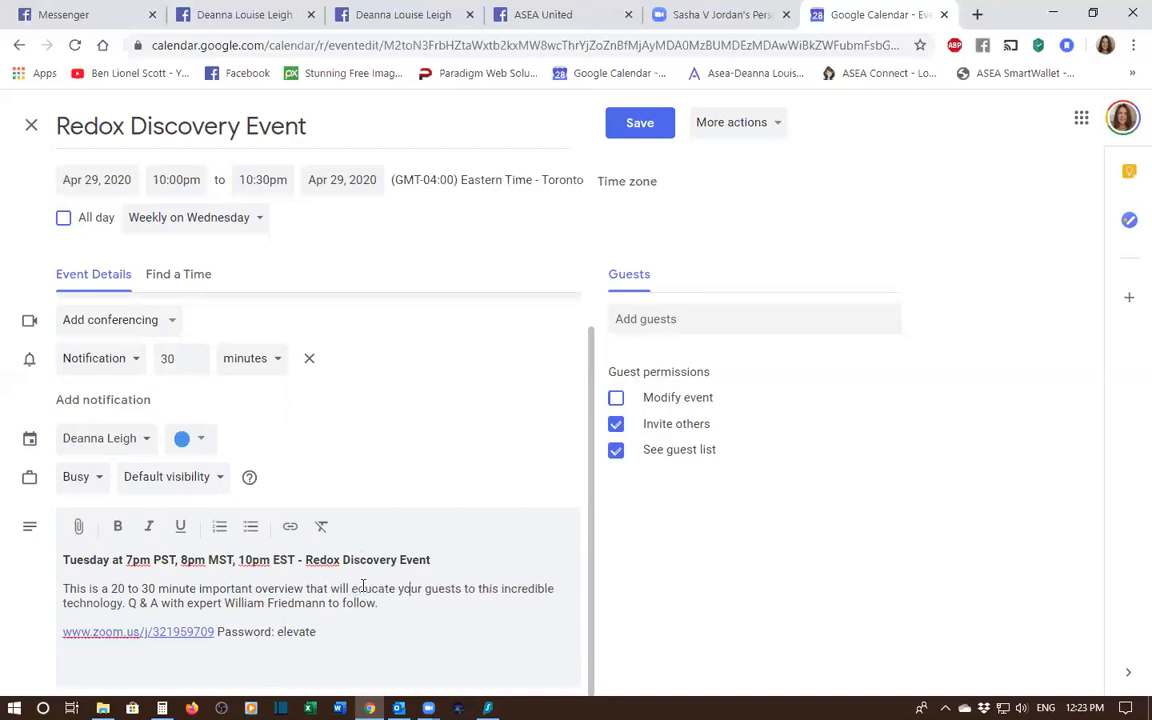
key("Delete")
key("Delete")
key("Delete")
key("Delete")
key("Delete")
key("Delete")
key("Delete")
key("Delete")
key("Delete")
key("Delete")
key("Delete")
type("or")
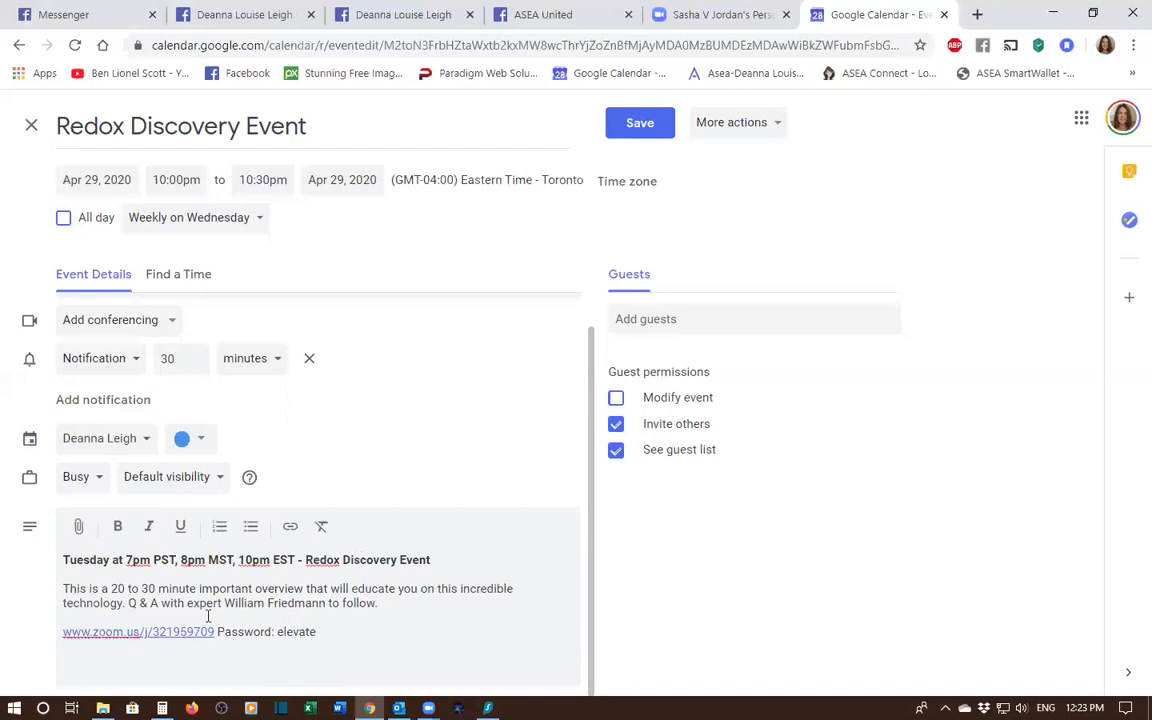
key("BackSpace")
type("n")
left_click_drag(322, 631, 60, 556)
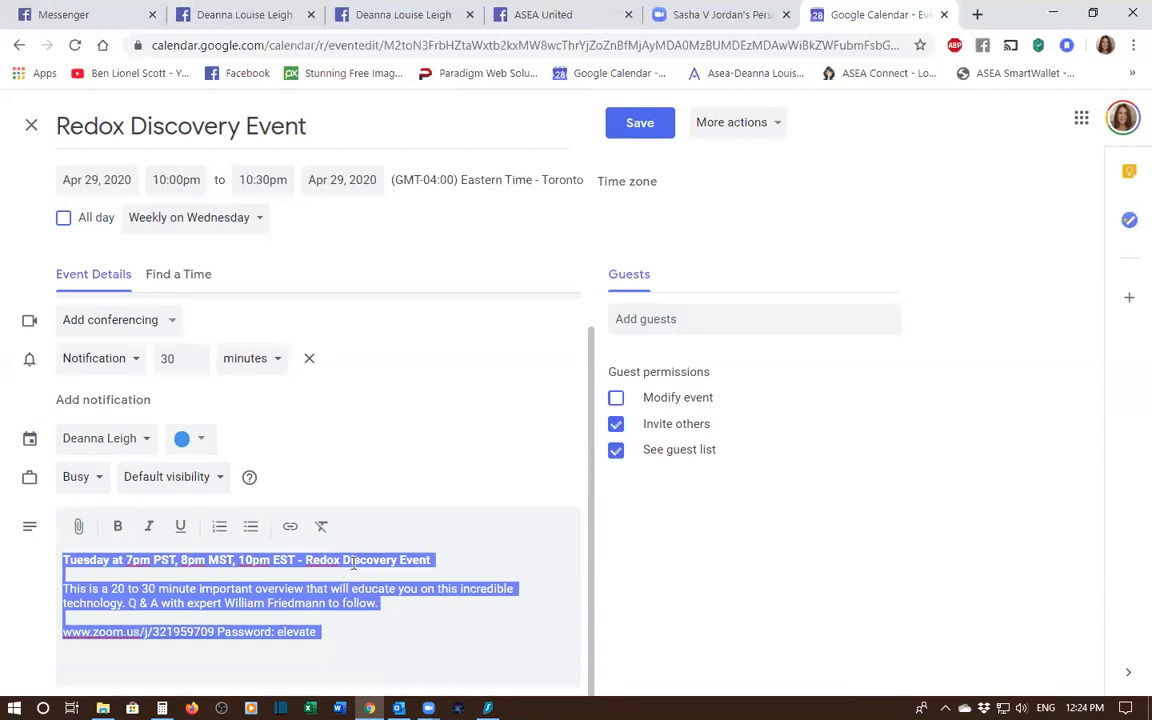
left_click(477, 664)
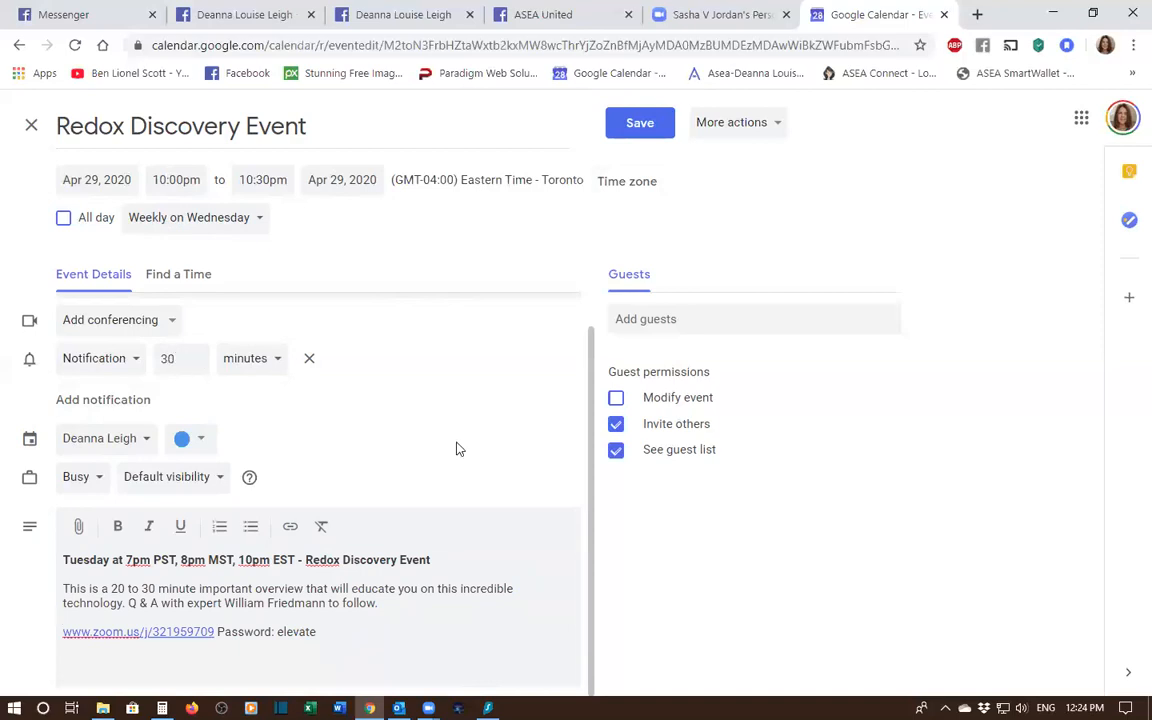
Save the edited Redox Discovery Event and apply the changes to all events in the series
left_click(636, 123)
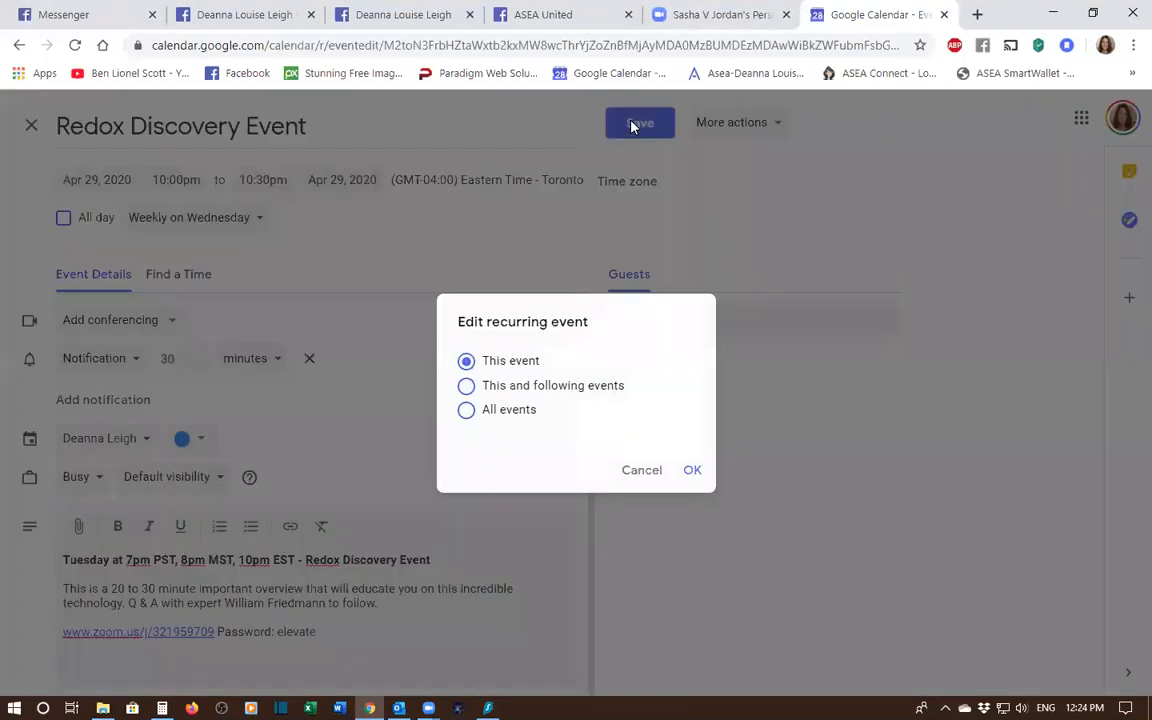
left_click(470, 414)
left_click(690, 470)
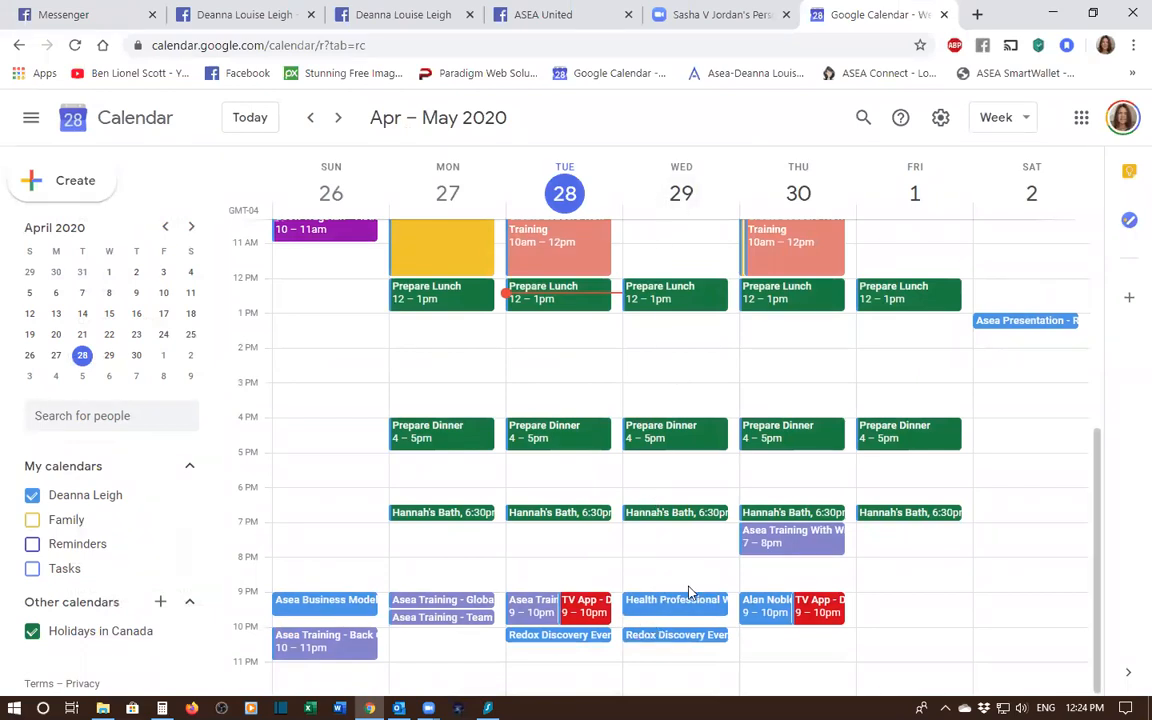
Check the next two weeks for the recurring Redox Discovery Event and return to the current week
left_click(339, 118)
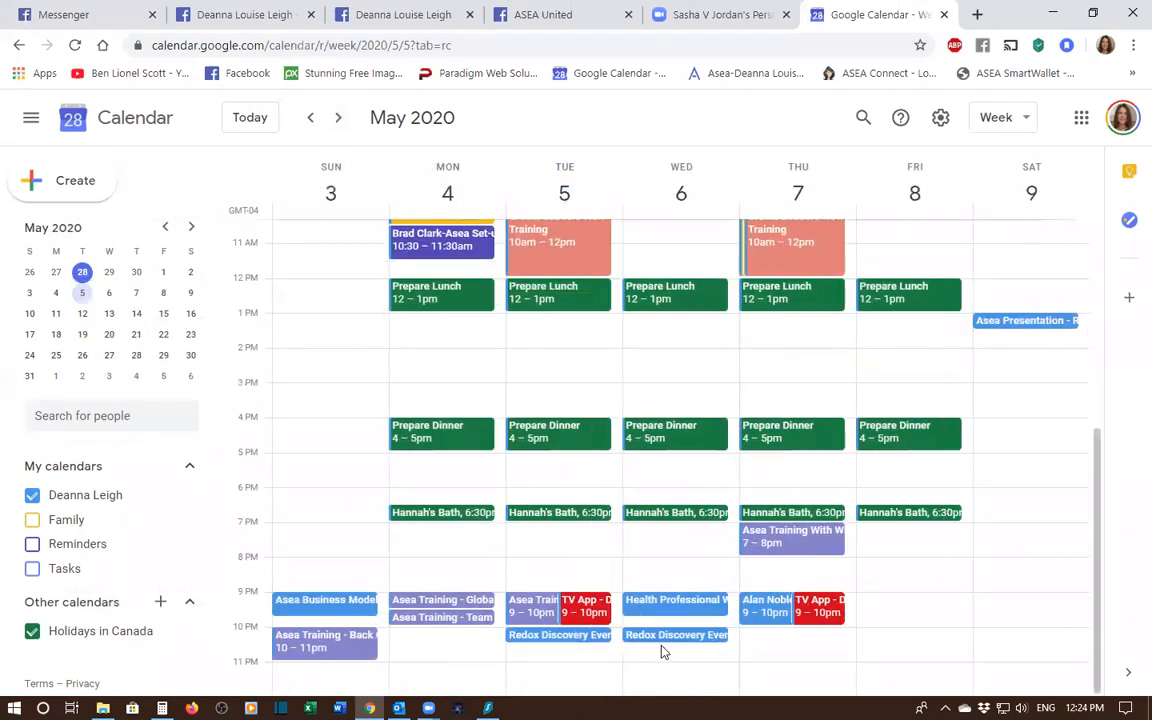
left_click(334, 118)
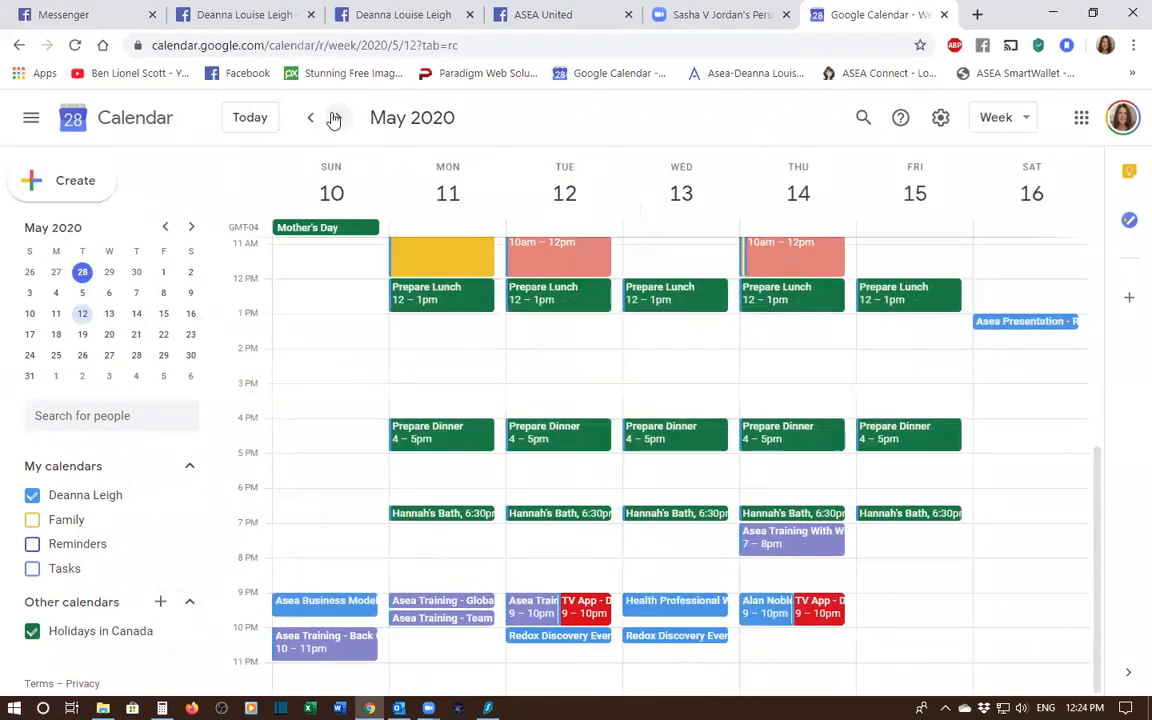
left_click(311, 120)
left_click(311, 120)
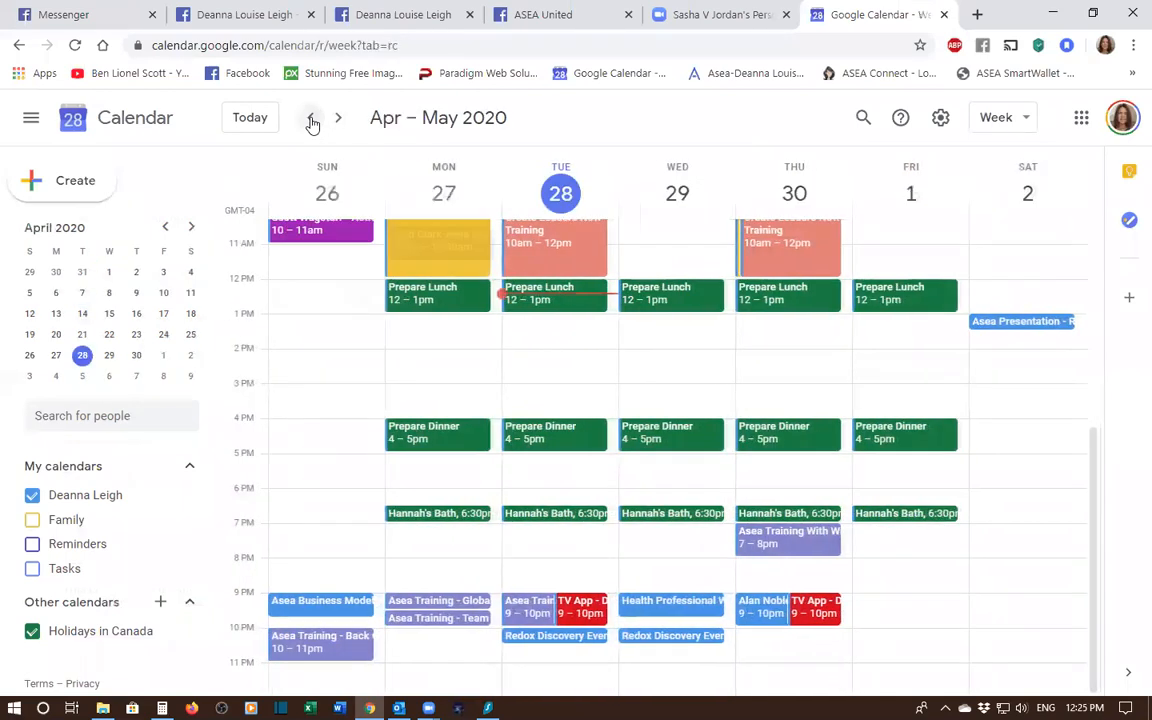
Open the April 29 Redox Discovery Event for editing and move its start time to 9:00pm
left_click(677, 637)
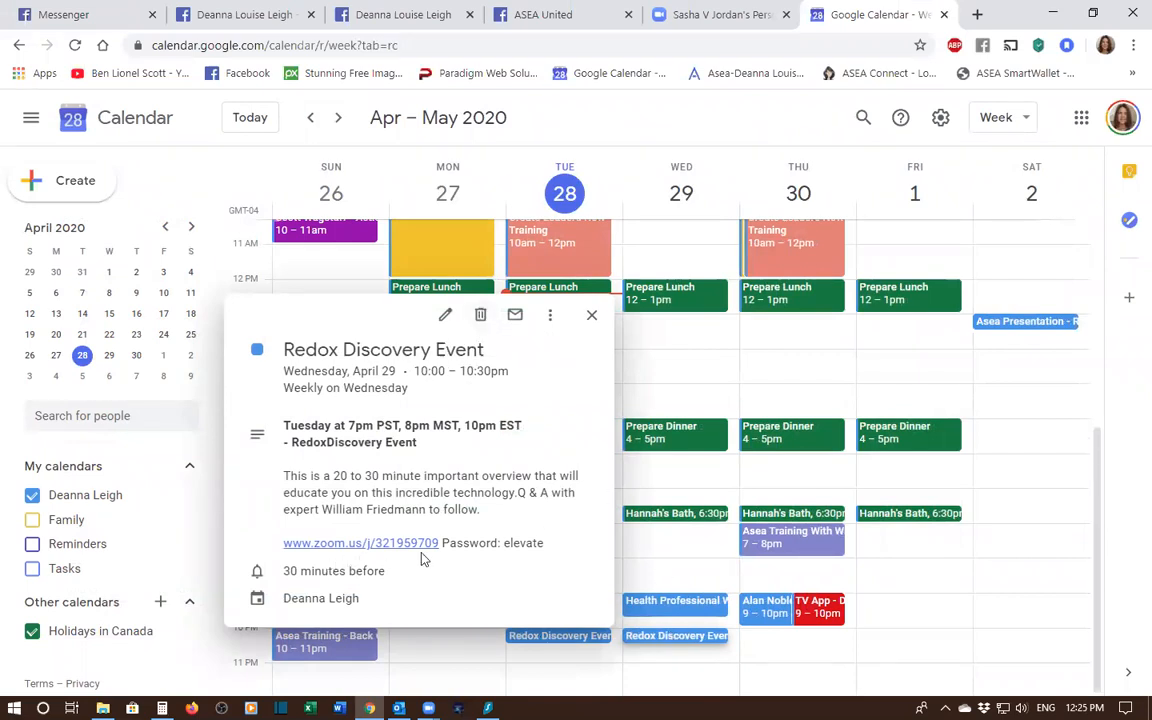
left_click(442, 318)
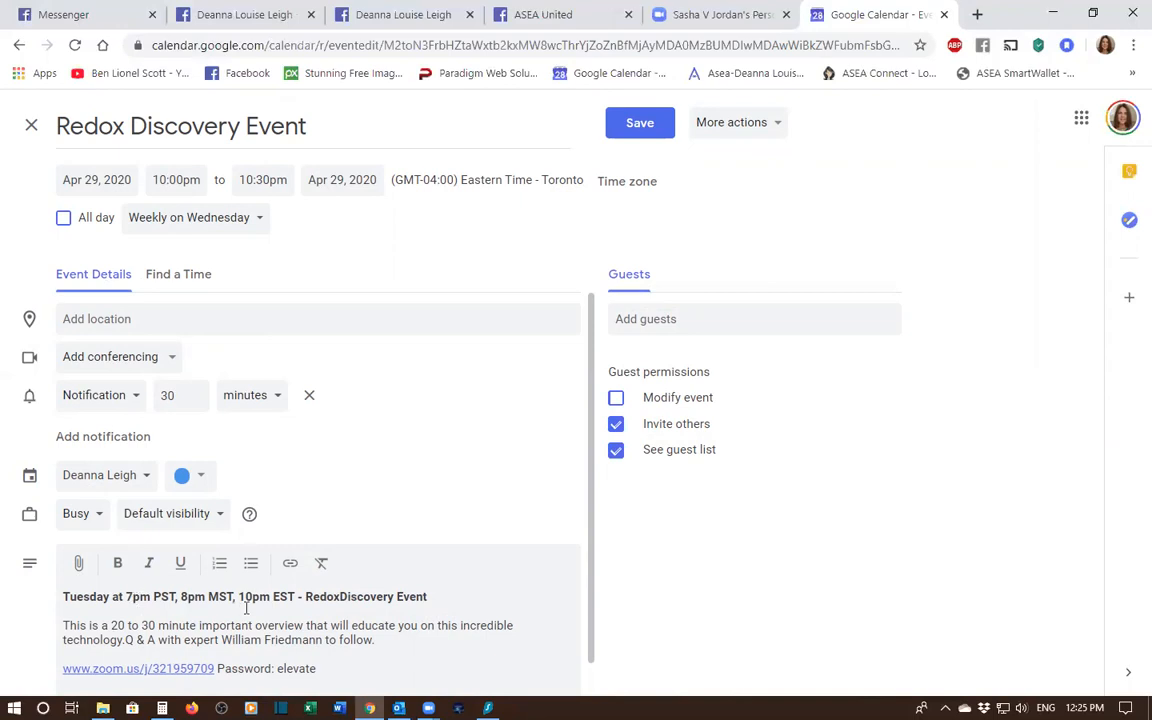
left_click(182, 179)
scroll(205, 255, "up", 2)
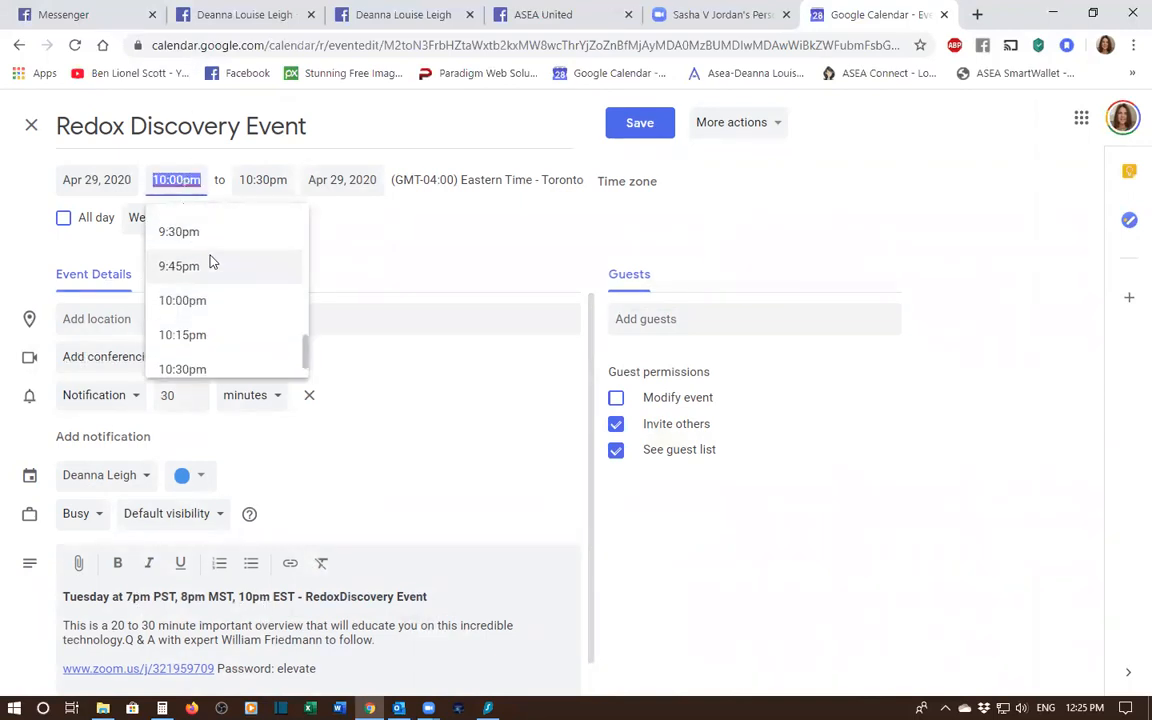
left_click(203, 244)
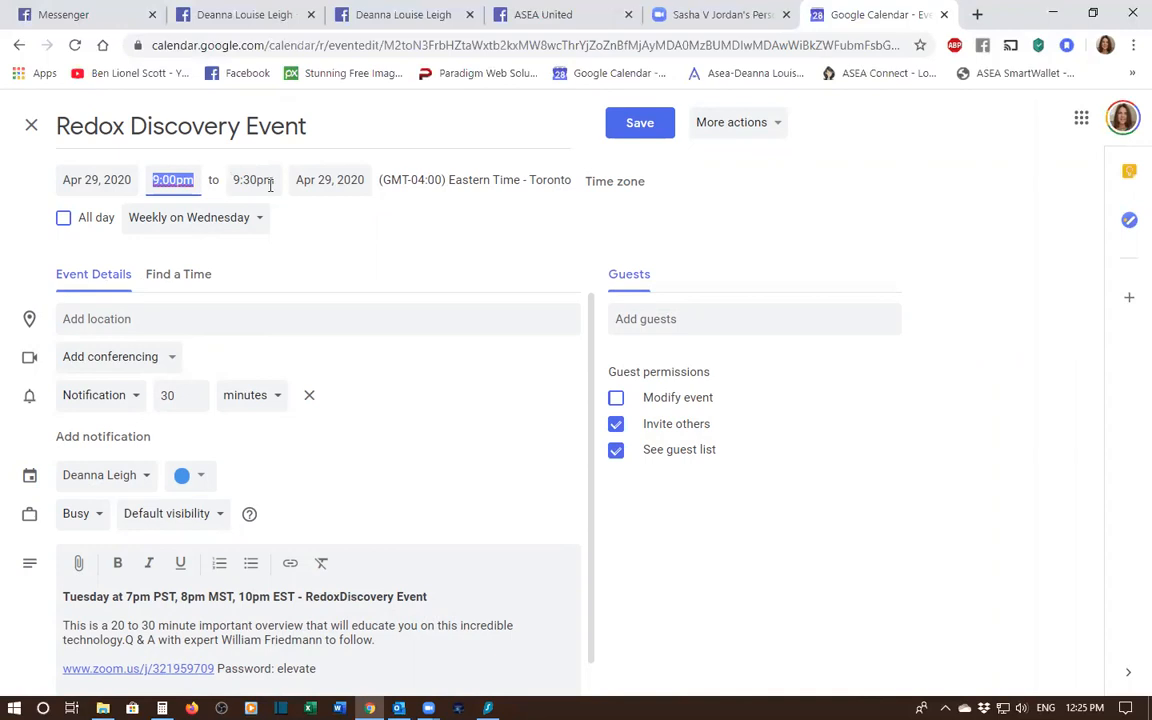
Change the times in the description's first line to 6pm PST and 7pm MST
scroll(380, 424, "down", 1)
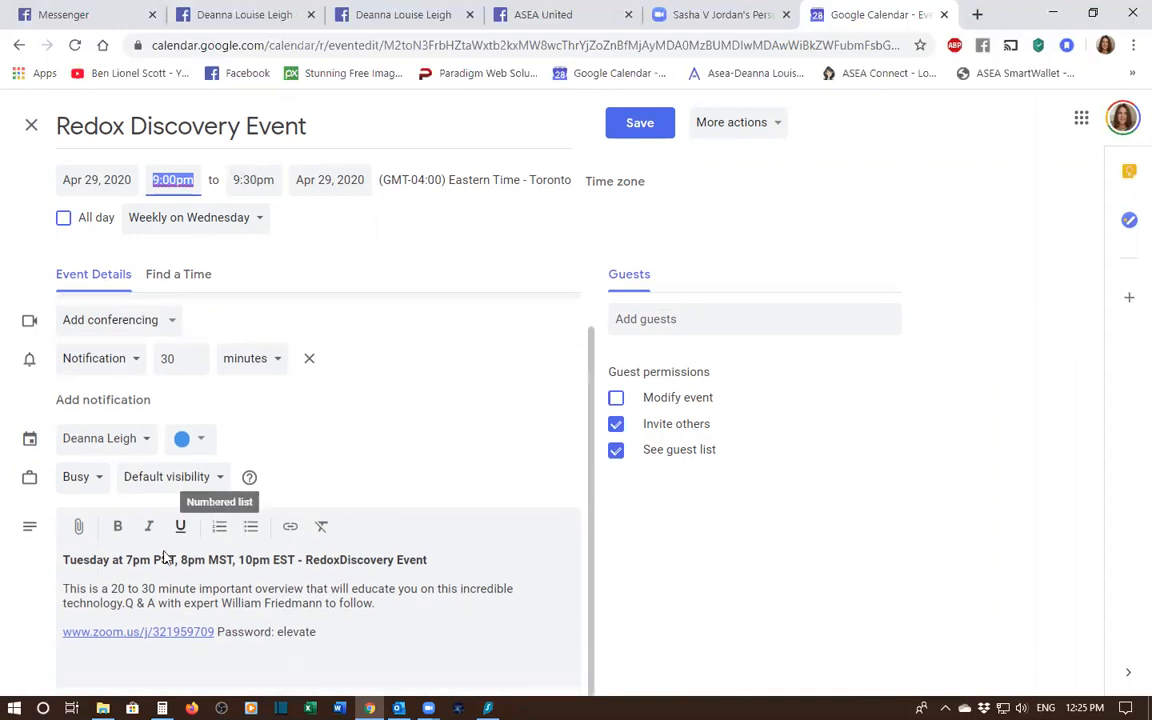
left_click(128, 560)
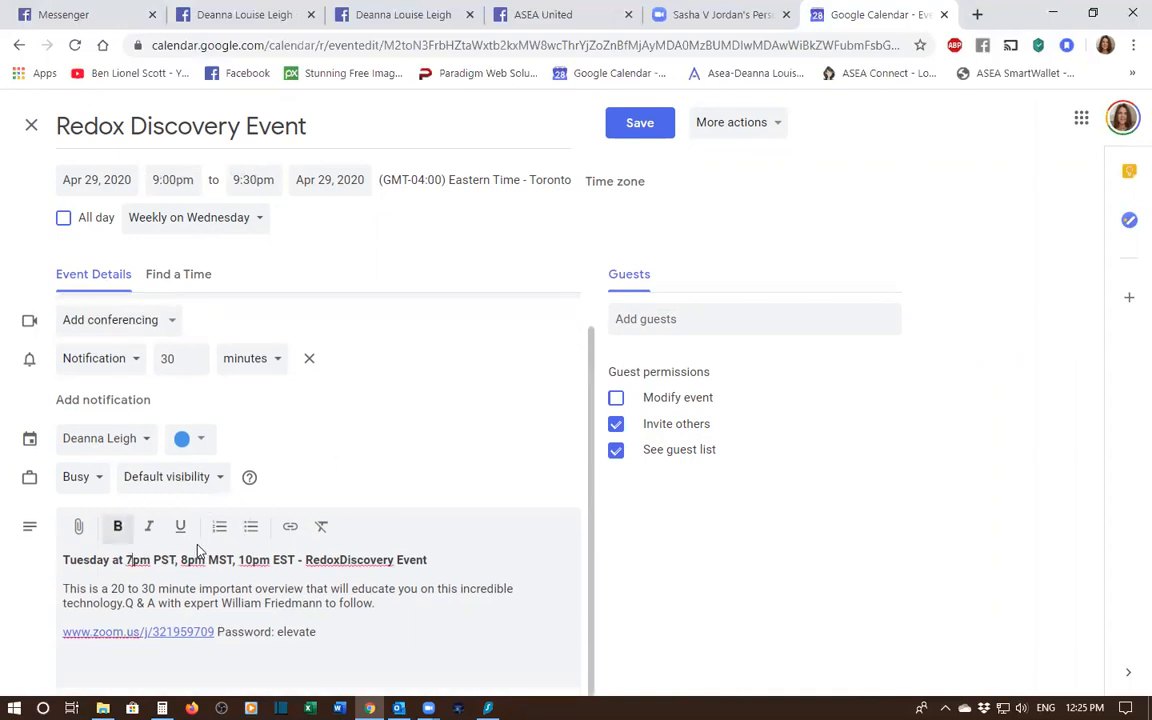
key("BackSpace")
type("5")
key("BackSpace")
type("6")
left_click(186, 559)
key("BackSpace")
type("7")
Change the description's EST time to 9pm and save the edited event for this event only
left_click(251, 558)
key("BackSpace")
key("BackSpace")
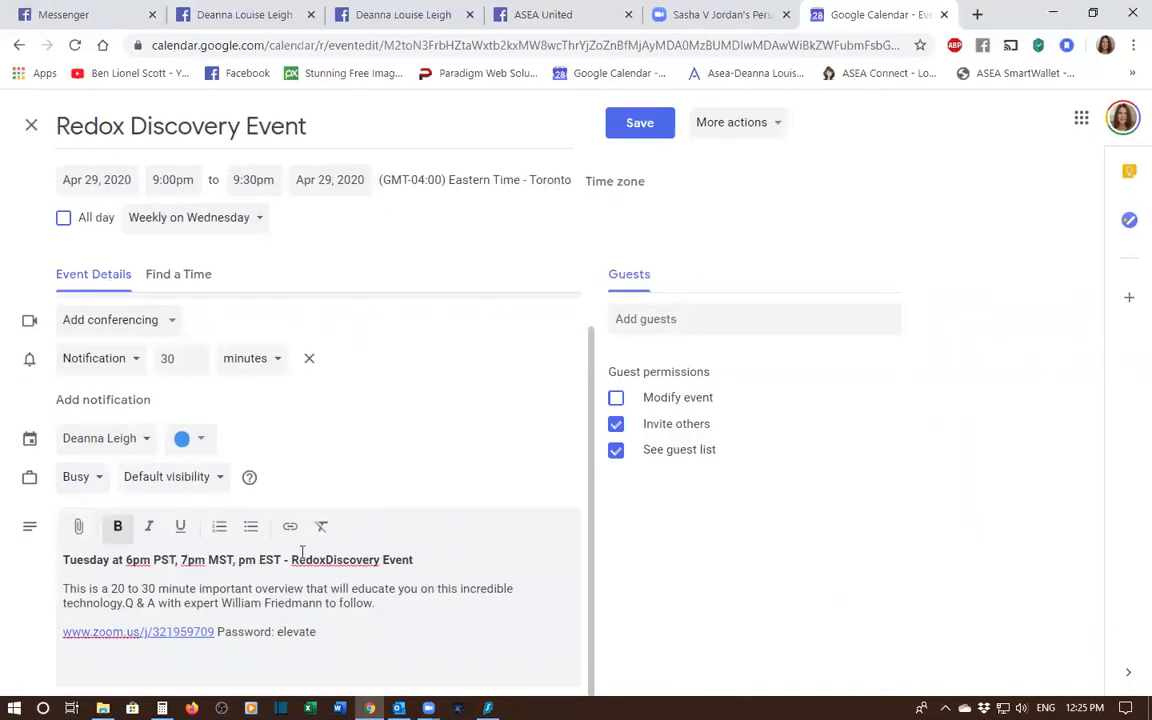
type("9")
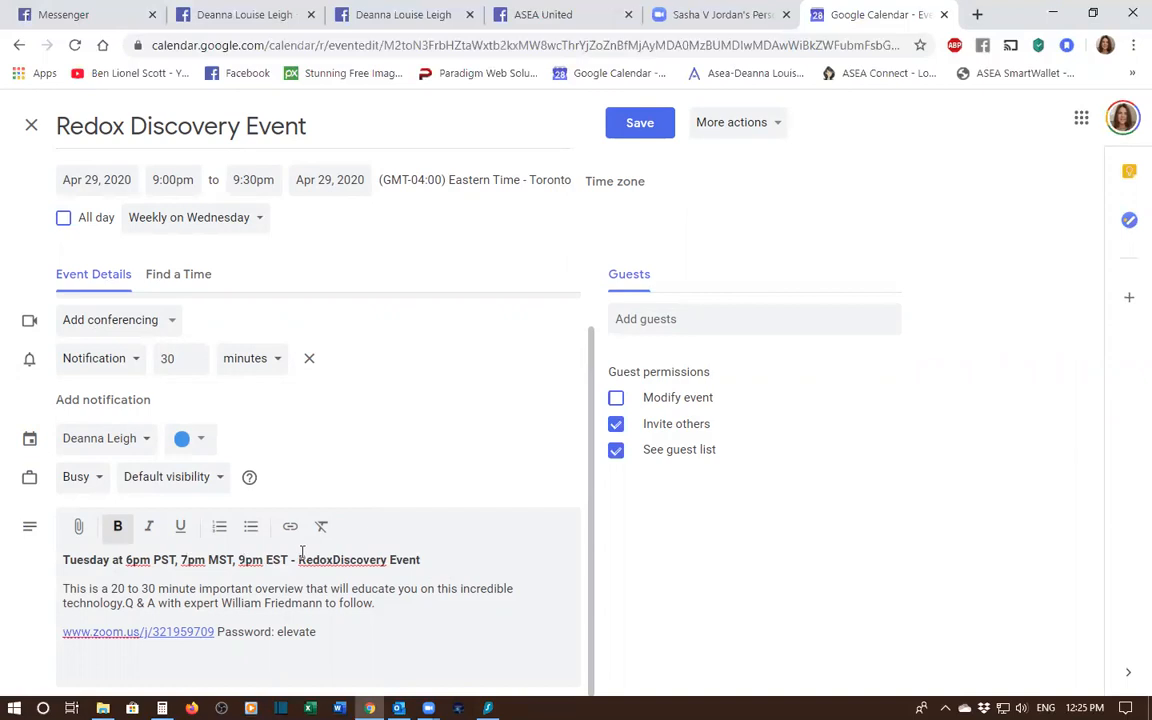
left_click(646, 125)
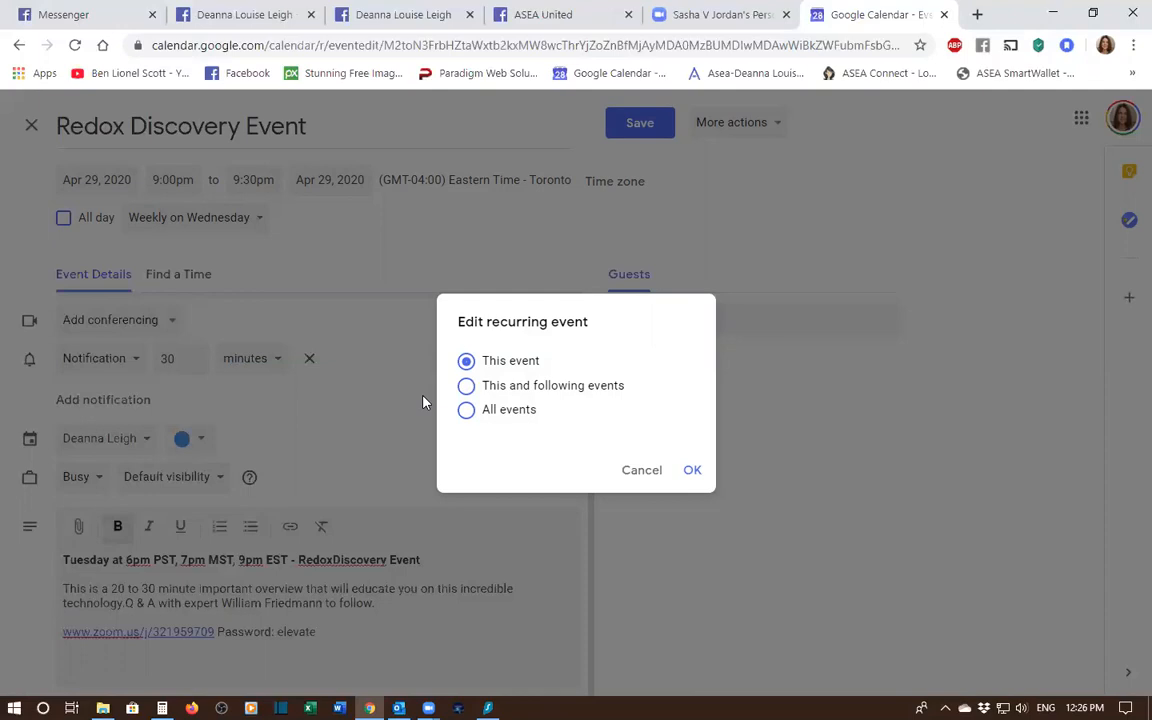
left_click(697, 471)
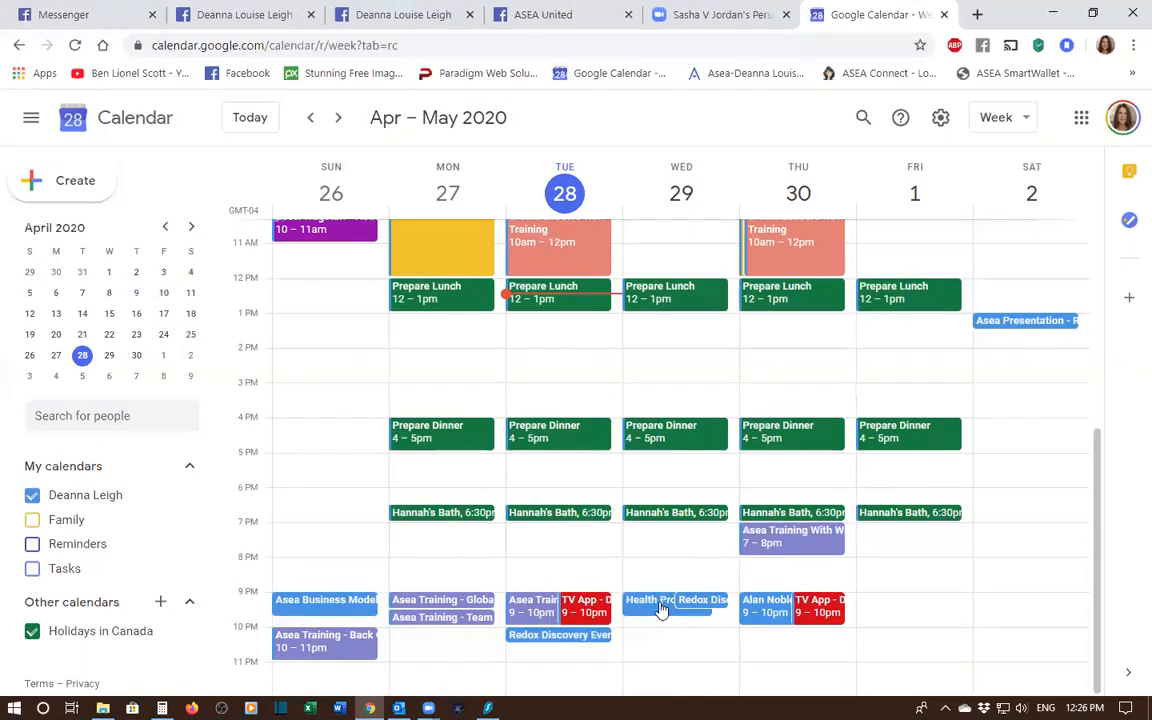
Delete all occurrences of the weekly Redox Discovery Event held on Wednesdays, starting from the April 29 entry
left_click(712, 612)
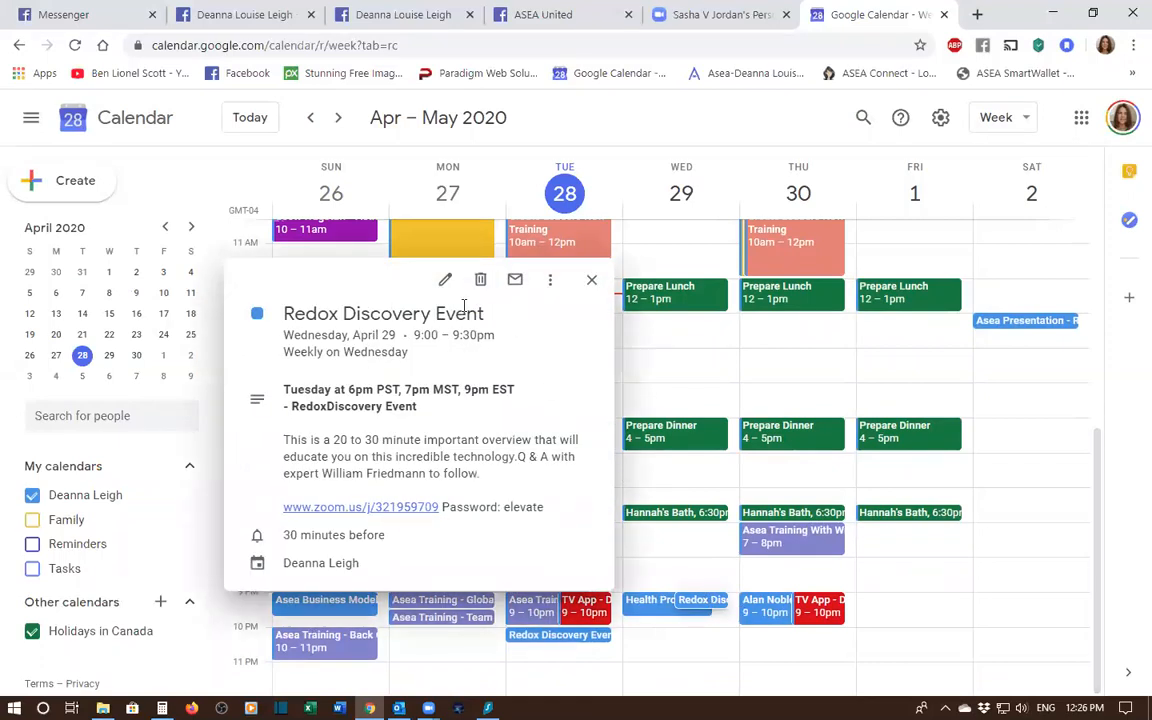
left_click(481, 280)
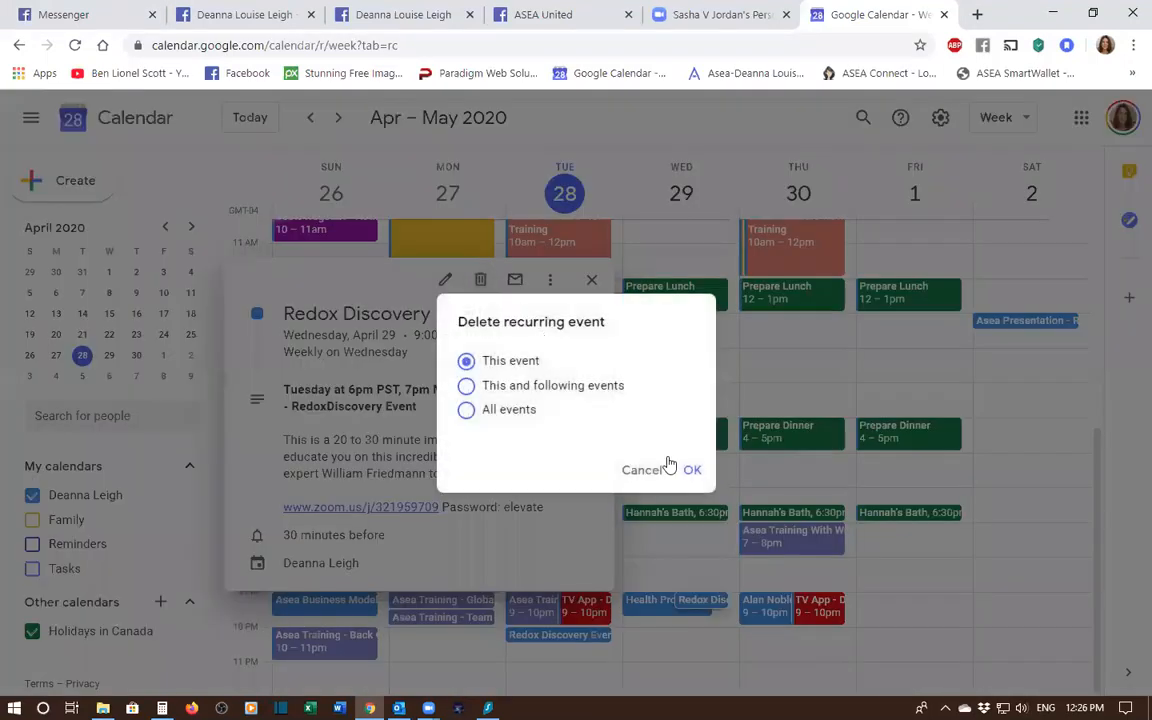
left_click(466, 412)
left_click(691, 469)
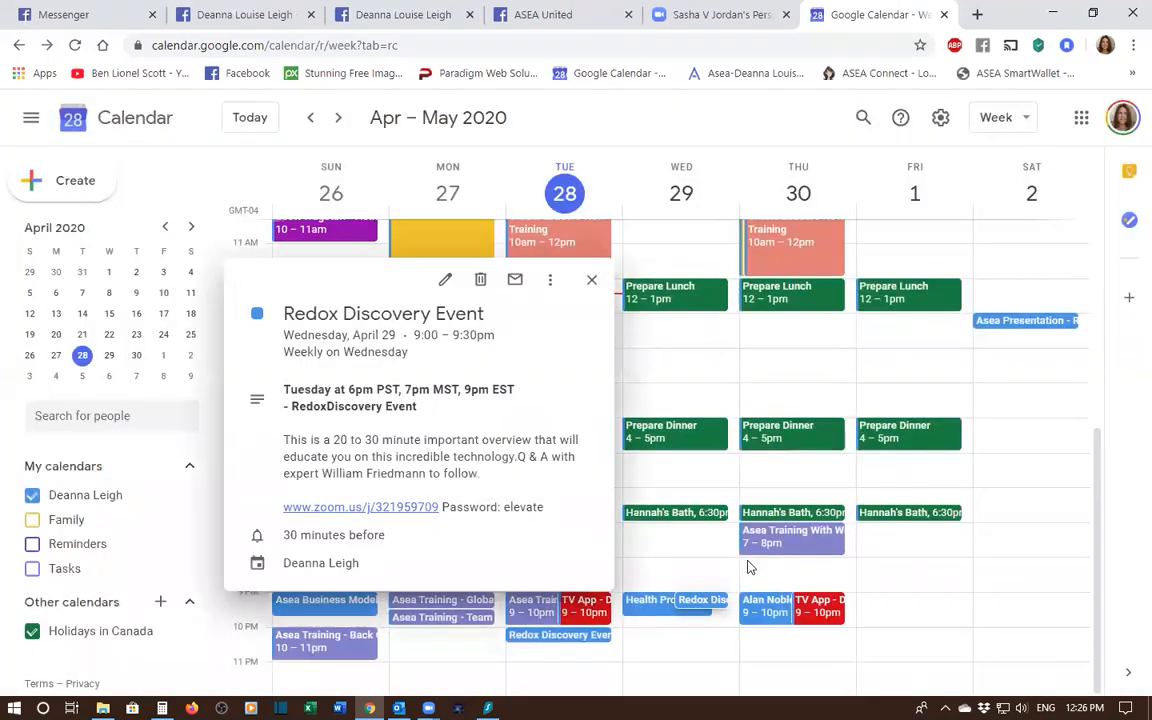
Check the following week for Wednesday Redox Discovery Events, return to the current week and review its schedule from early morning to evening
left_click(338, 118)
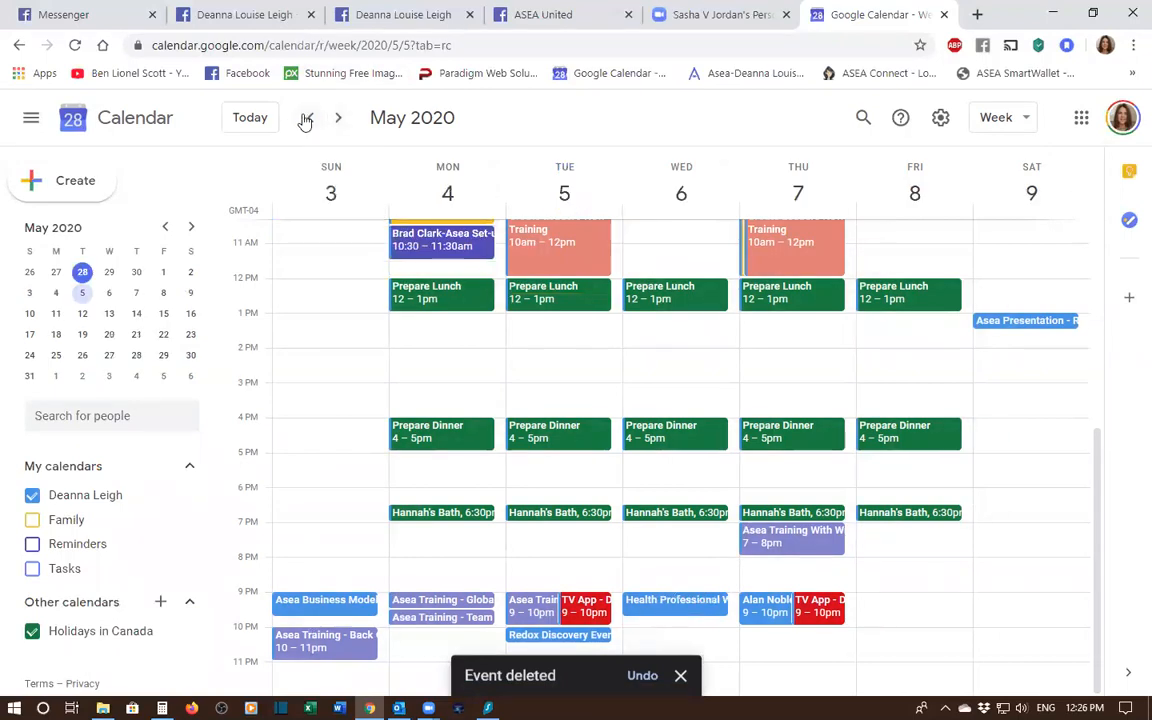
left_click(309, 118)
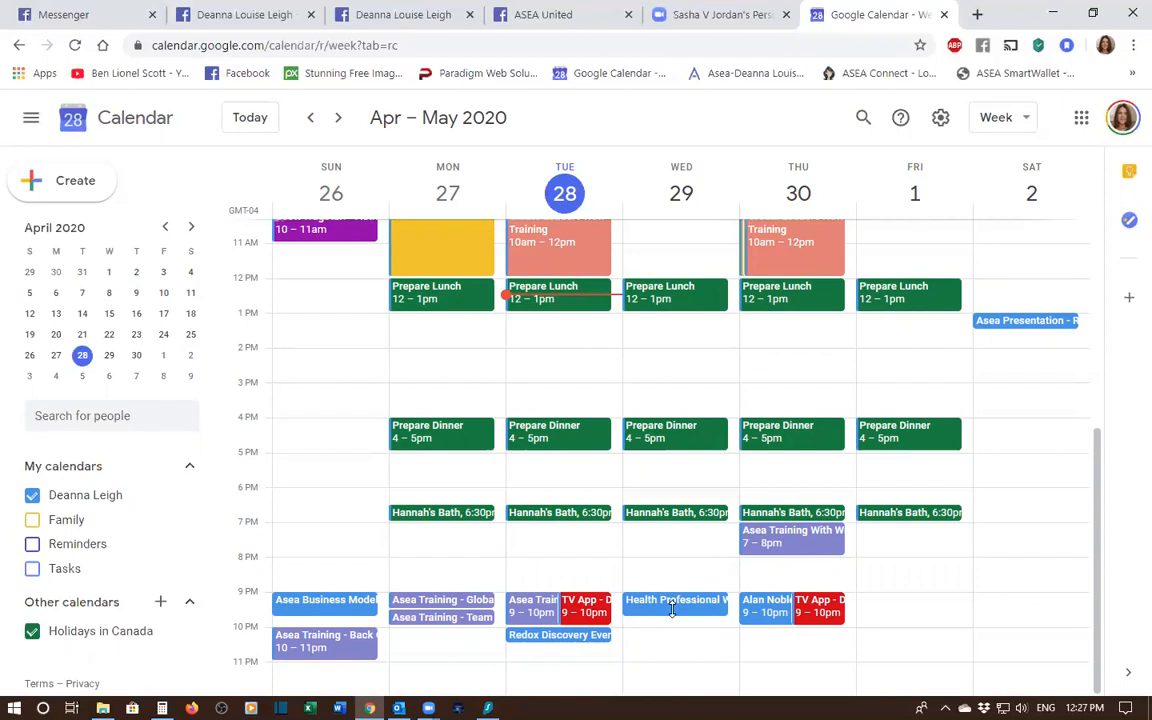
scroll(672, 609, "up", 3)
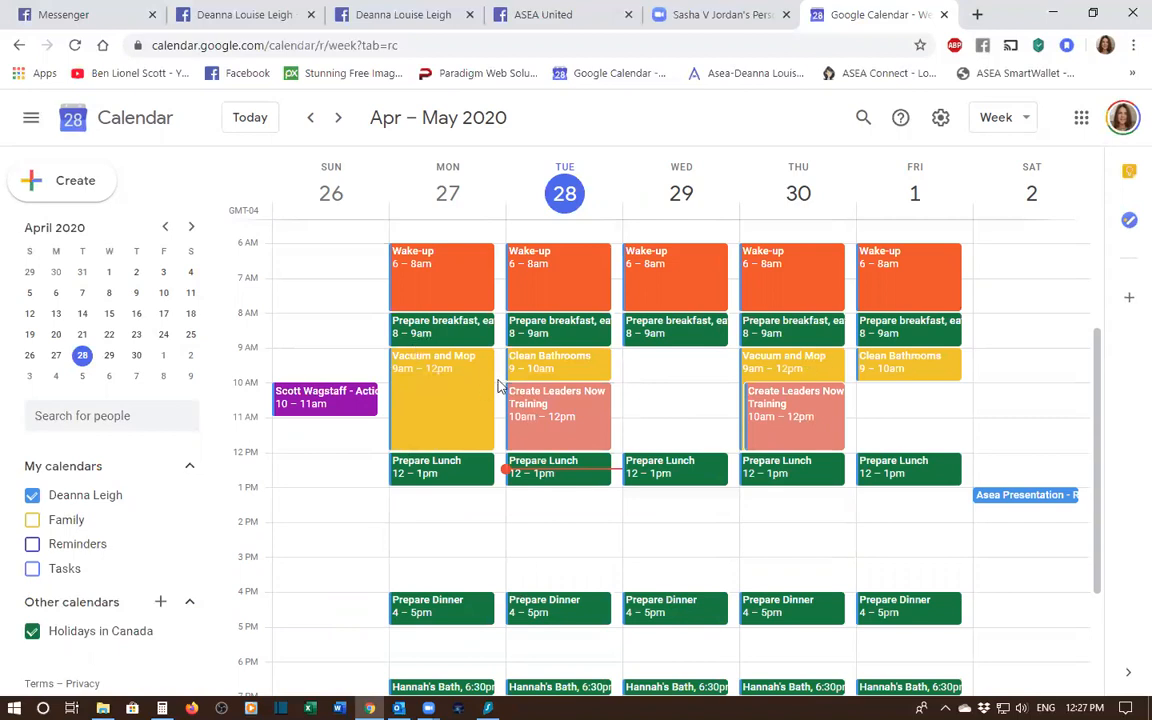
scroll(472, 329, "up", 3)
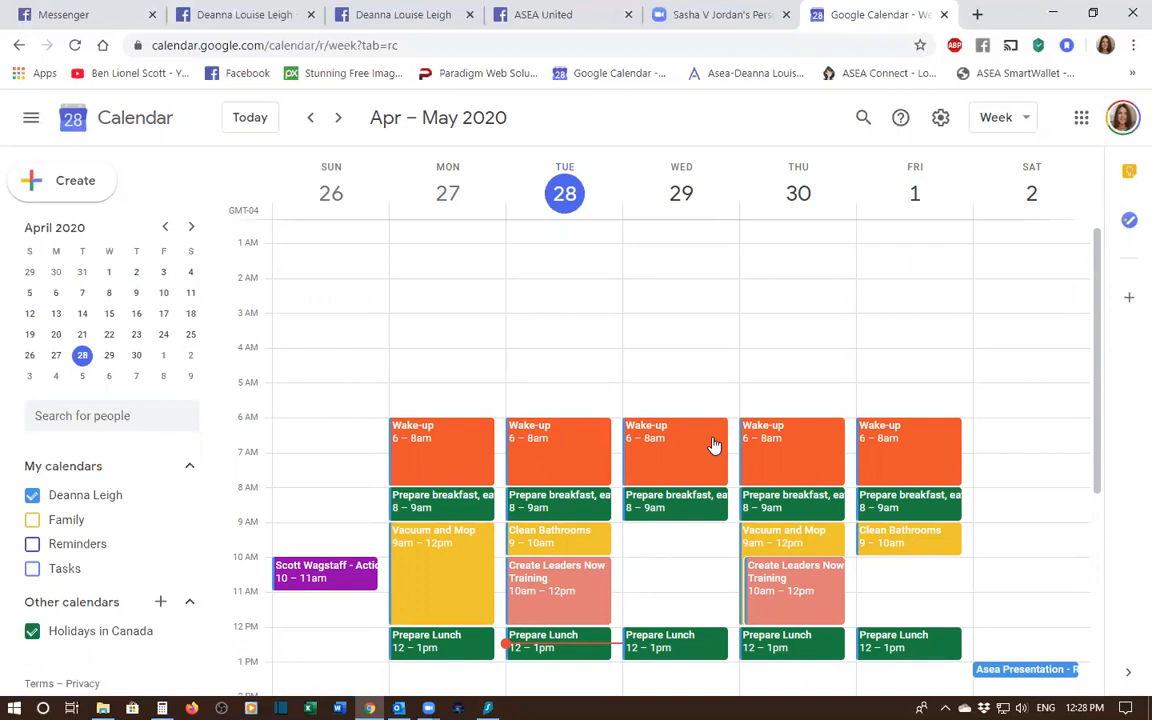
scroll(713, 445, "down", 4)
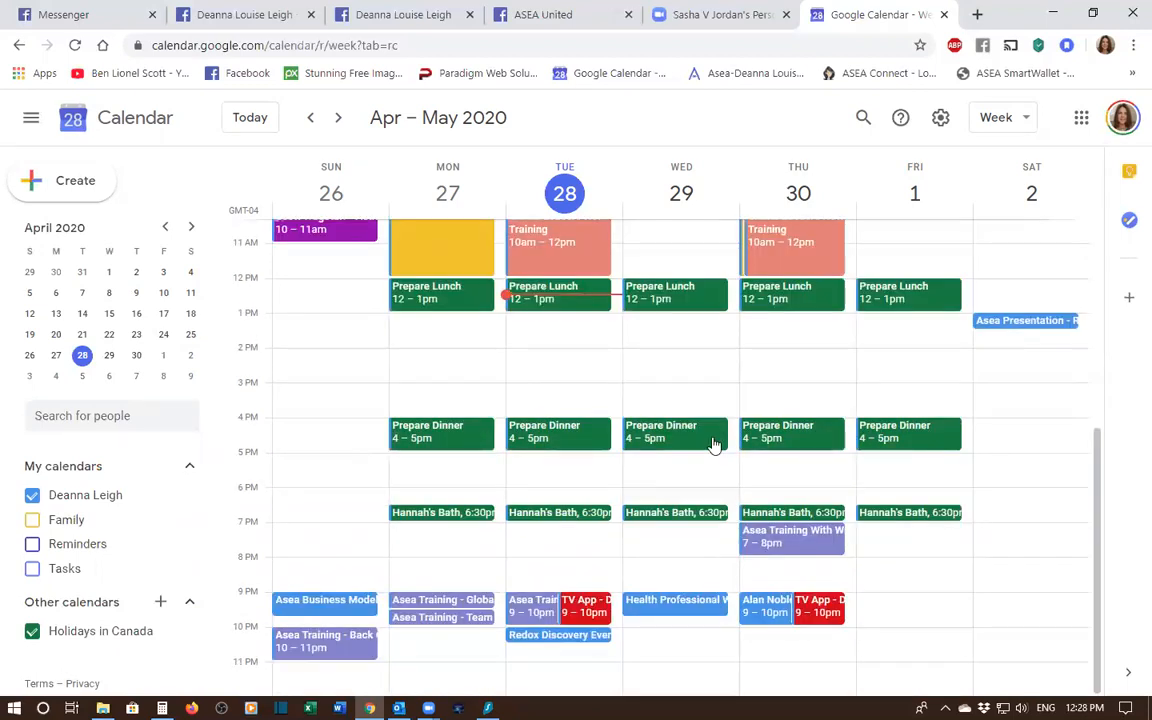